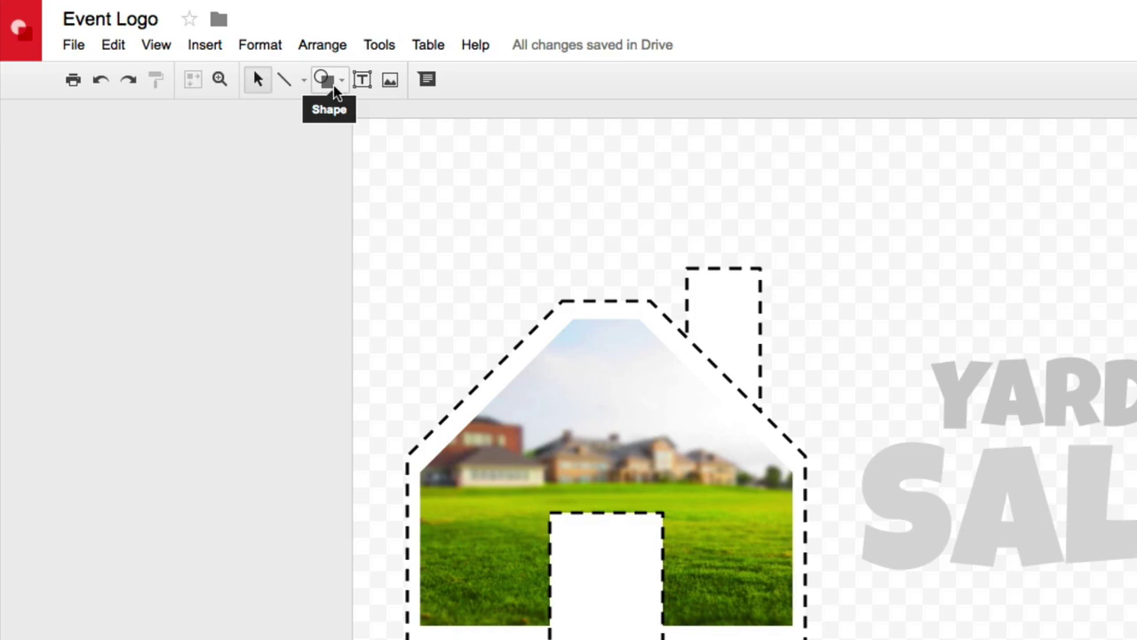
Draw a rectangle across the canvas width, covering the house picture and YARD SALE text
{"action": "left_click", "coordinate": [333, 85]}
{"action": "mouse_move", "coordinate": [345, 119]}
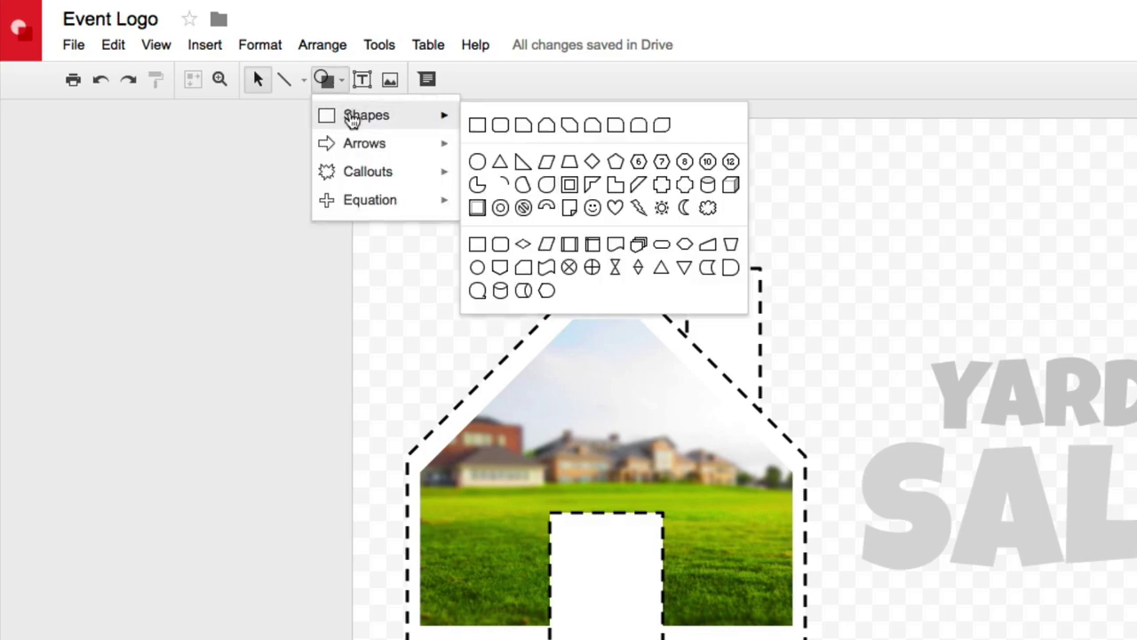
{"action": "left_click", "coordinate": [476, 125]}
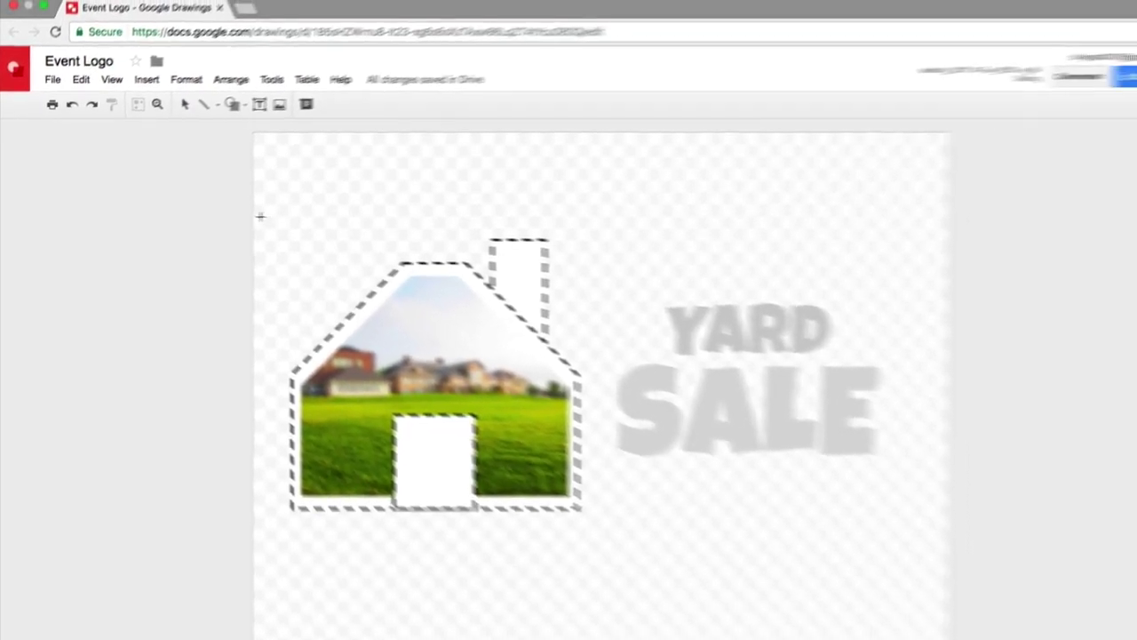
{"action": "left_click_drag", "start_coordinate": [242, 218], "coordinate": [897, 532]}
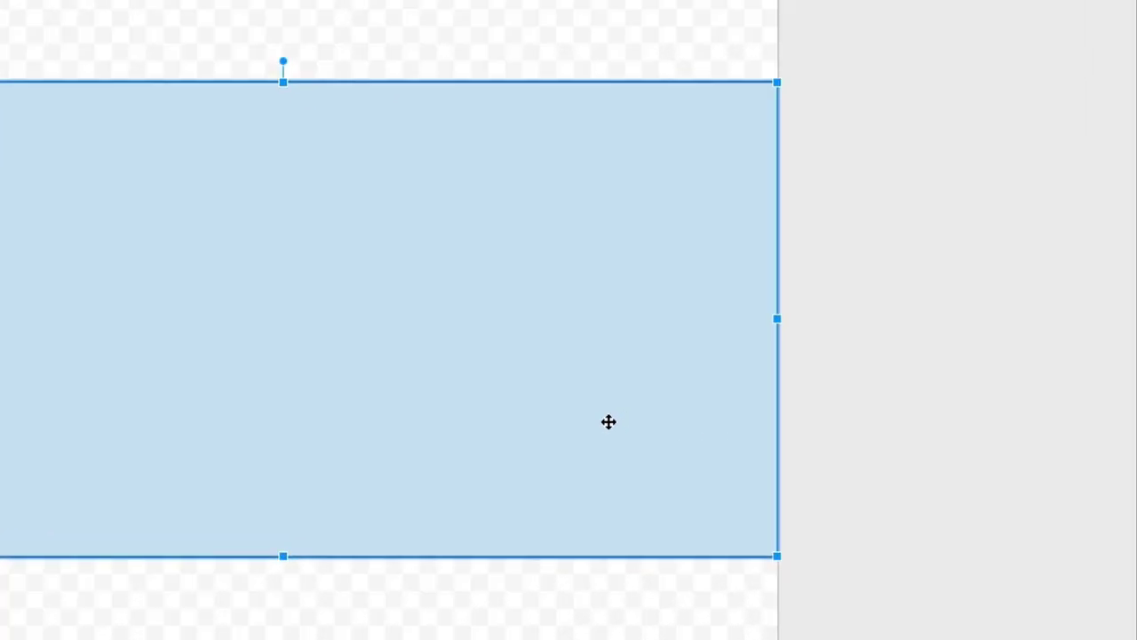
Send the rectangle to the back so the house and YARD SALE appear above it
{"action": "right_click", "coordinate": [785, 442]}
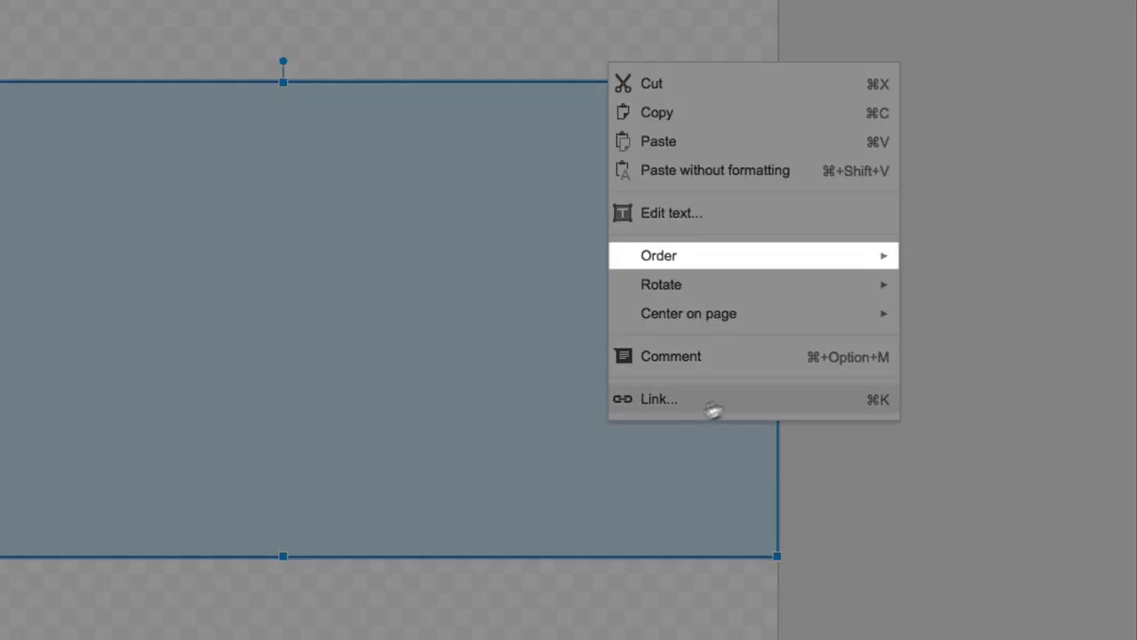
{"action": "mouse_move", "coordinate": [756, 257]}
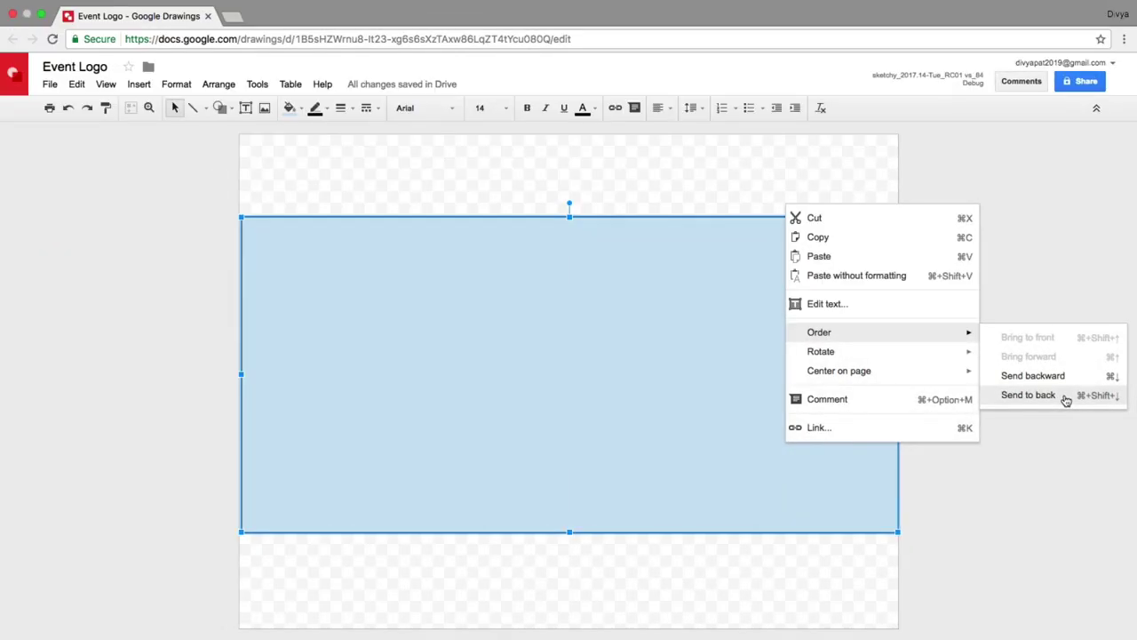
{"action": "left_click", "coordinate": [1030, 355]}
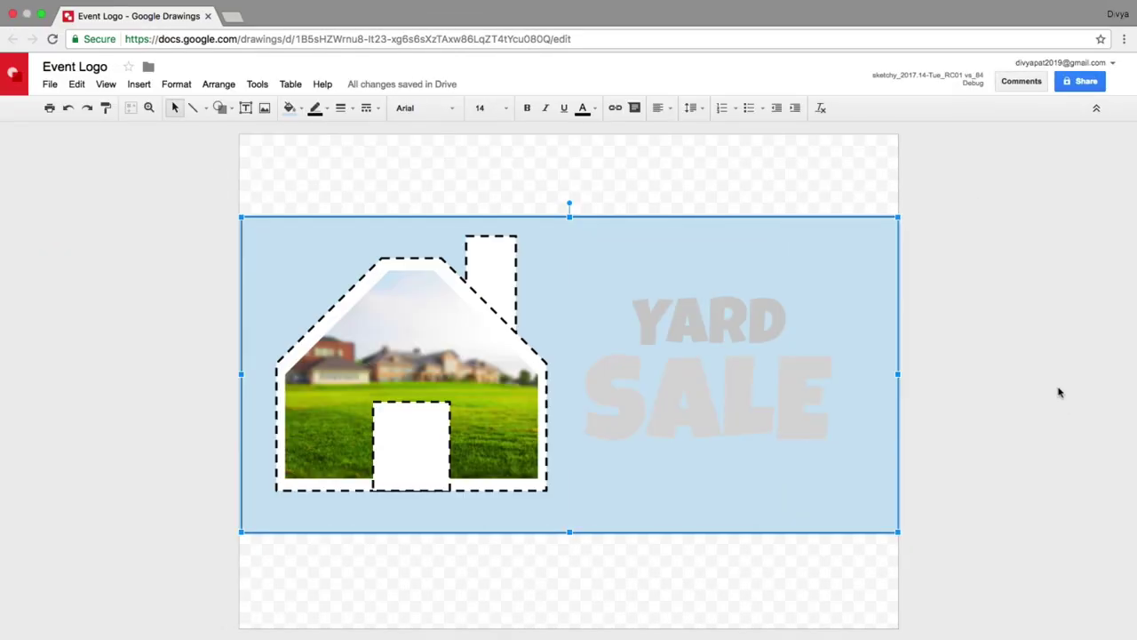
Fill the rectangle dark teal, make its border transparent, and deselect it
{"action": "left_click", "coordinate": [297, 112]}
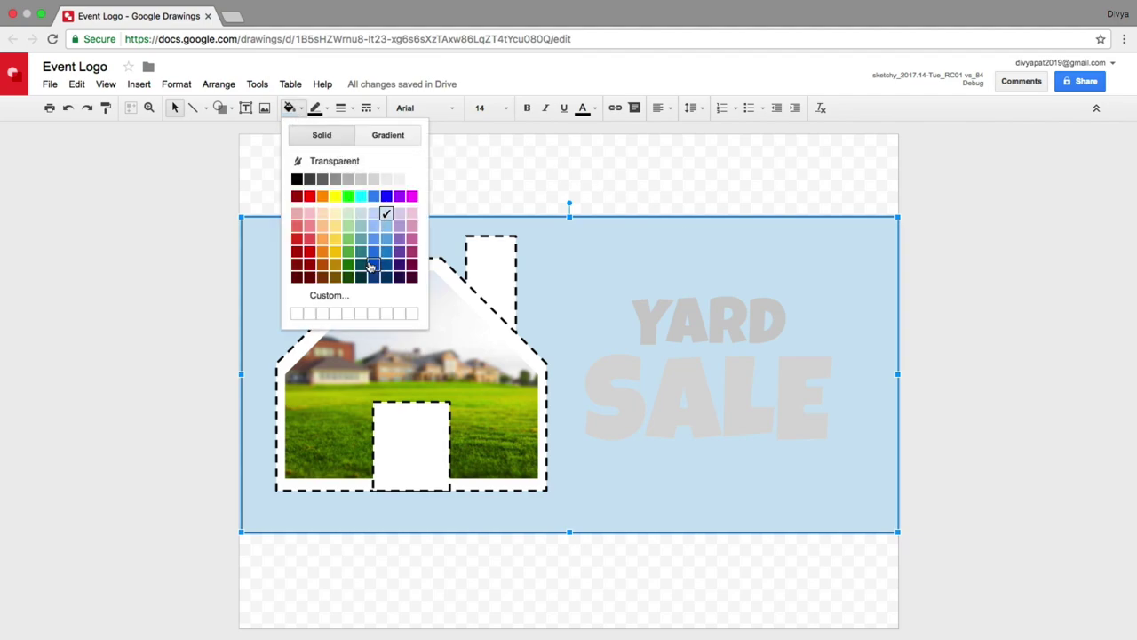
{"action": "left_click", "coordinate": [362, 266]}
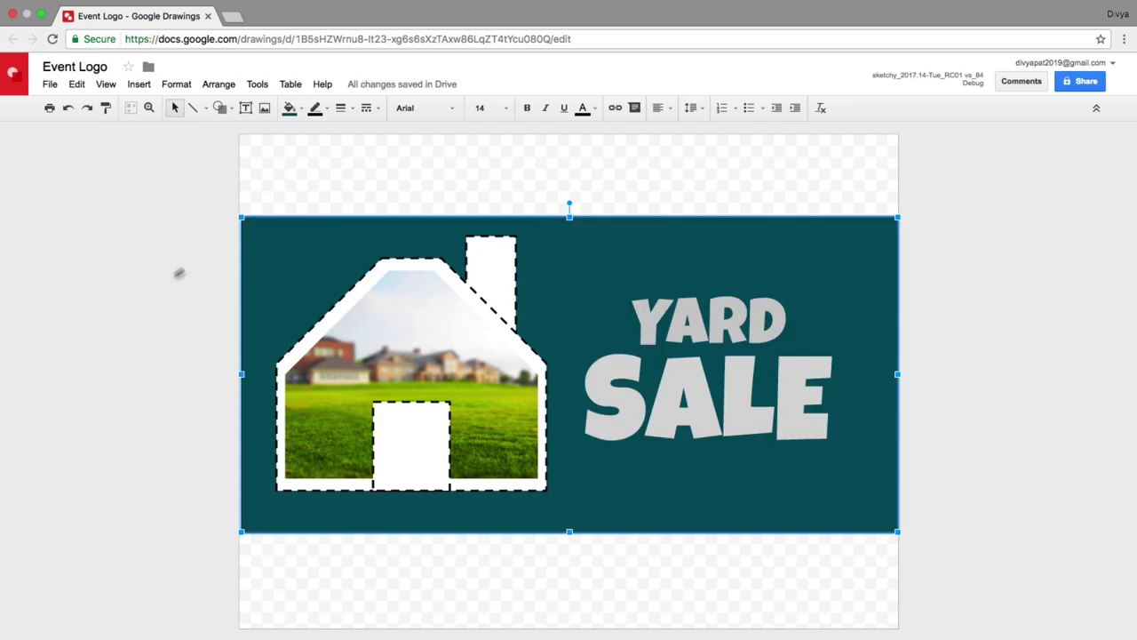
{"action": "left_click", "coordinate": [315, 108]}
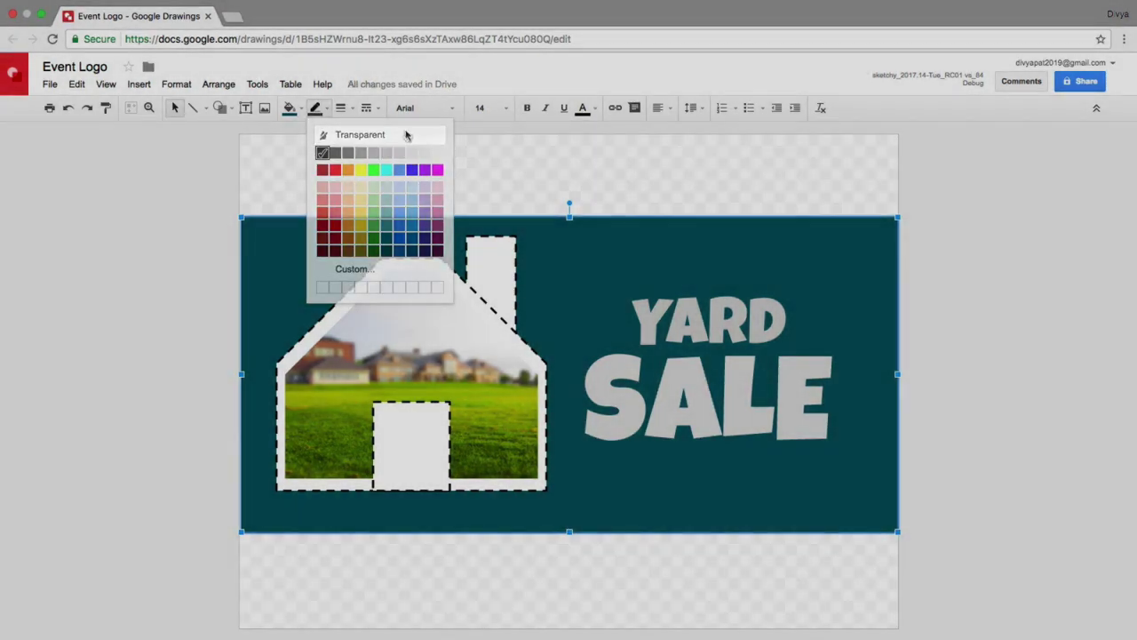
{"action": "left_click", "coordinate": [406, 134]}
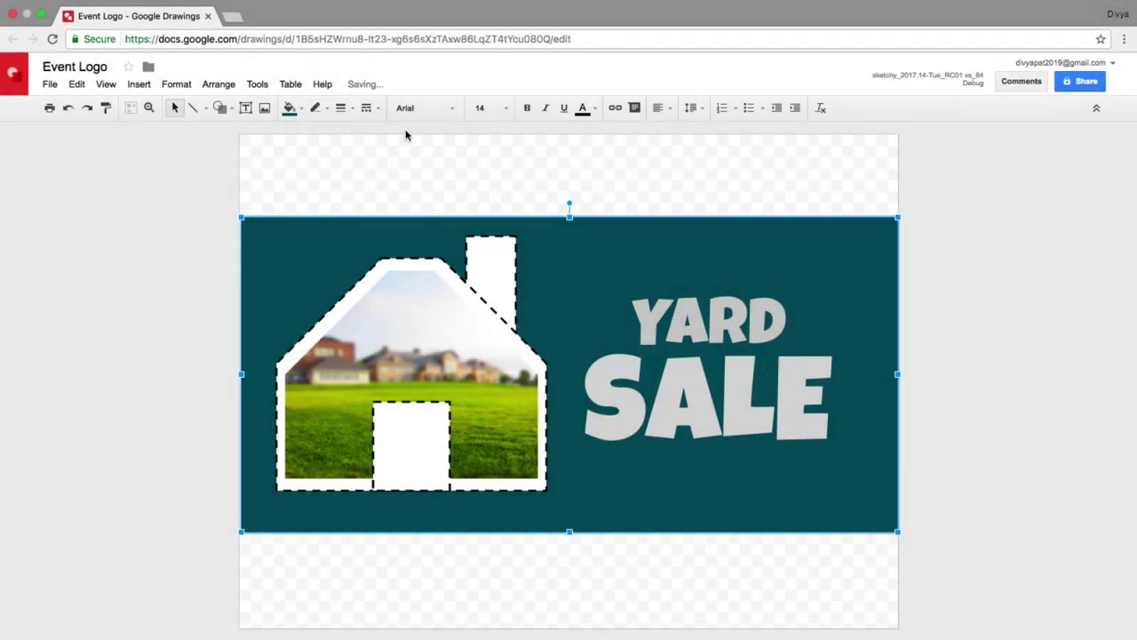
{"action": "left_click", "coordinate": [225, 189]}
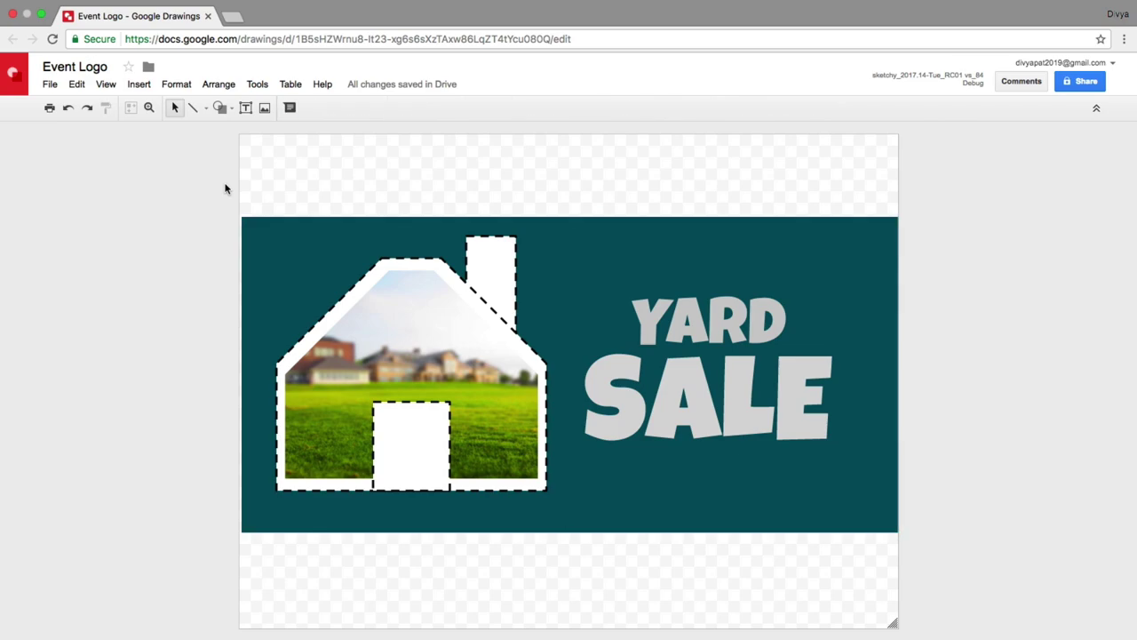
Extend the teal band's left edge to the canvas edge
{"action": "left_click", "coordinate": [262, 328]}
{"action": "left_click_drag", "start_coordinate": [242, 376], "coordinate": [239, 374]}
{"action": "left_click", "coordinate": [190, 372]}
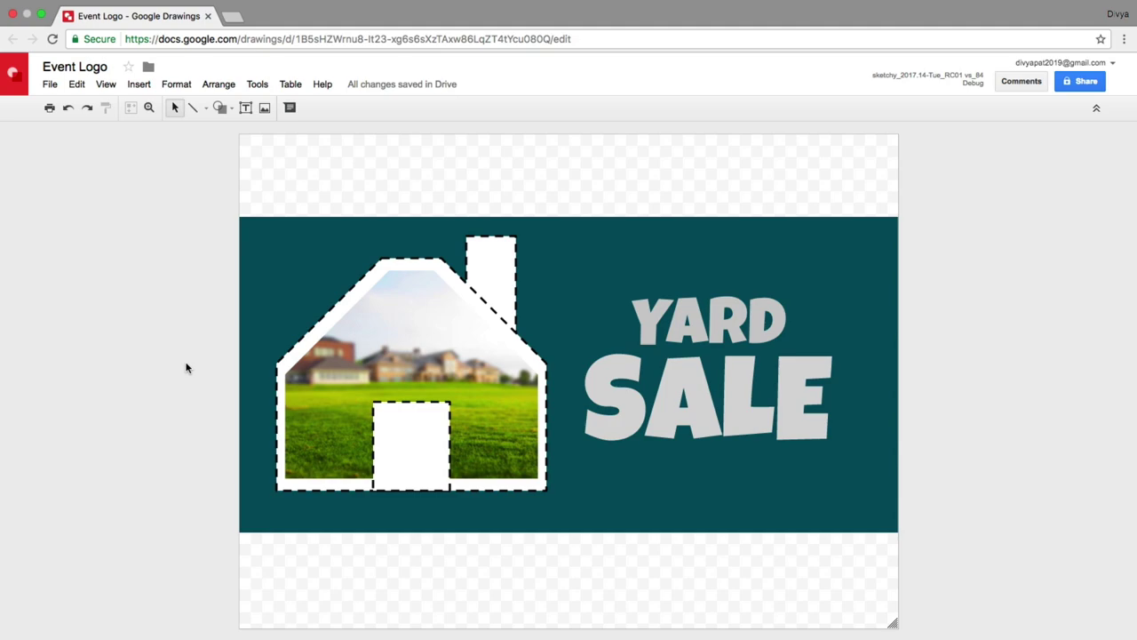
Set the drawing background colour to dark cyan 2
{"action": "right_click", "coordinate": [322, 196]}
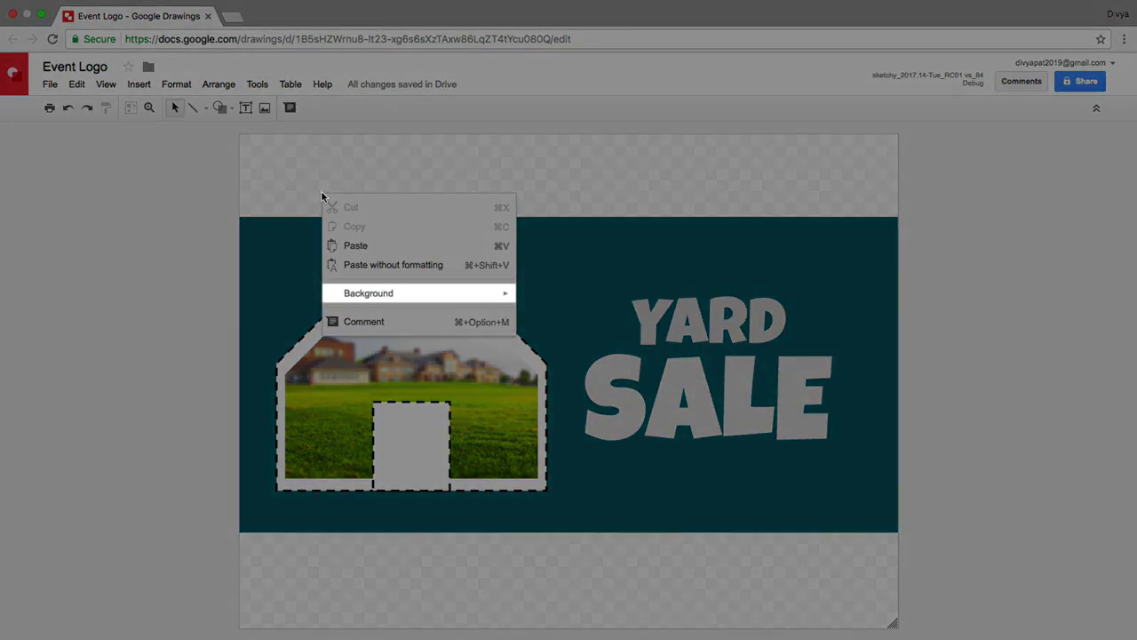
{"action": "mouse_move", "coordinate": [413, 293]}
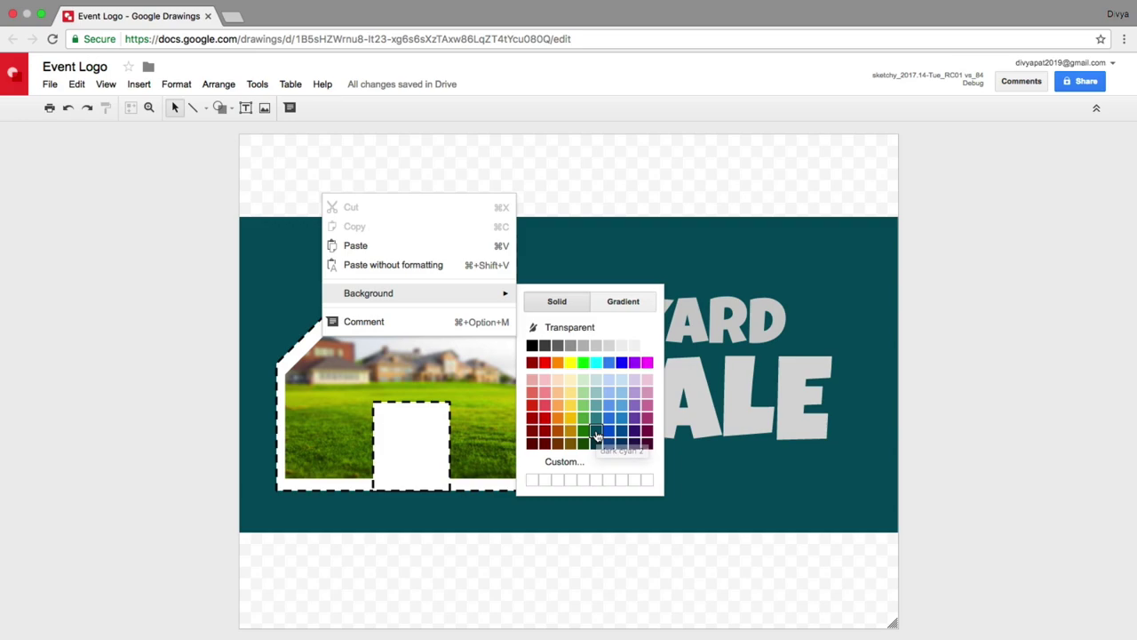
{"action": "left_click", "coordinate": [596, 433]}
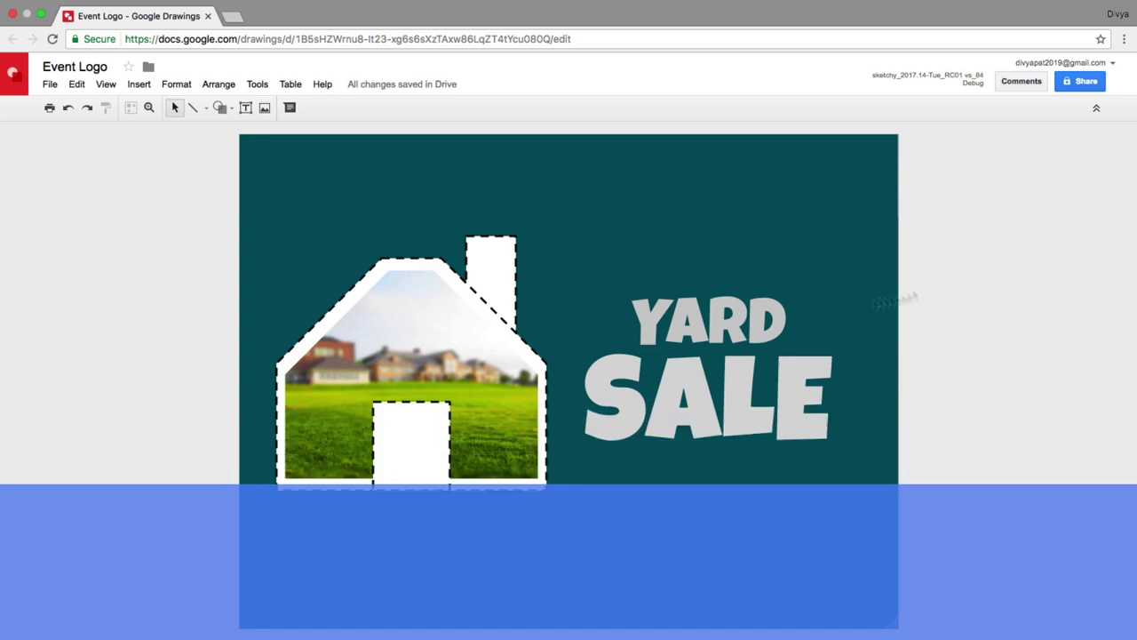
Group the house outline, chimney, YARD, SALE and teal band together
{"action": "left_click", "coordinate": [355, 347]}
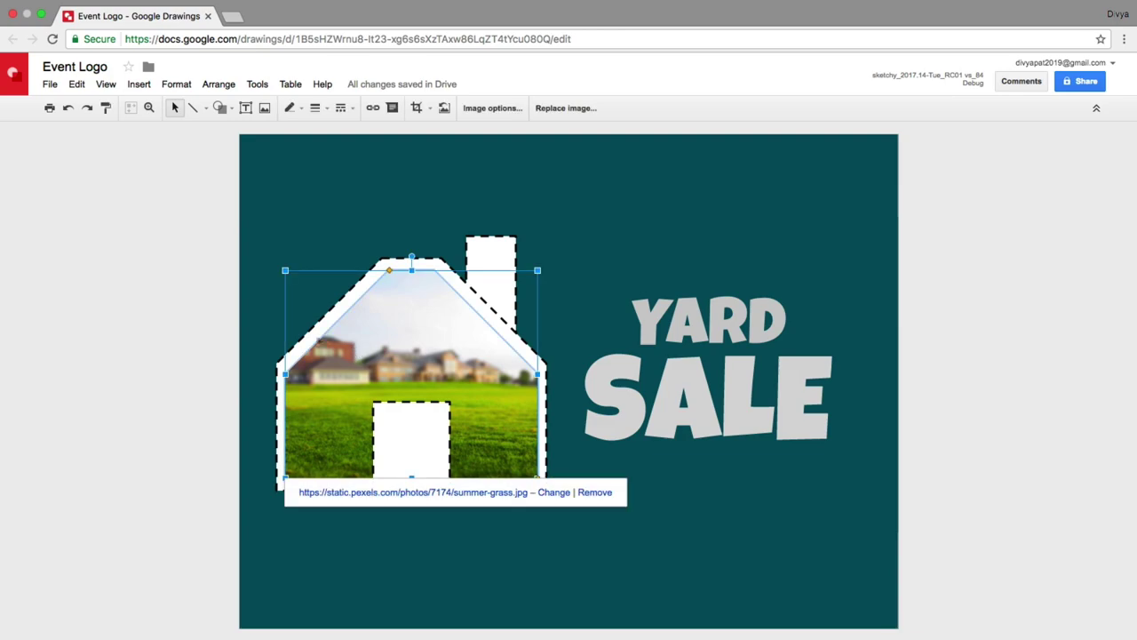
{"action": "left_click", "coordinate": [310, 336]}
{"action": "left_click", "coordinate": [468, 271], "text": "shift"}
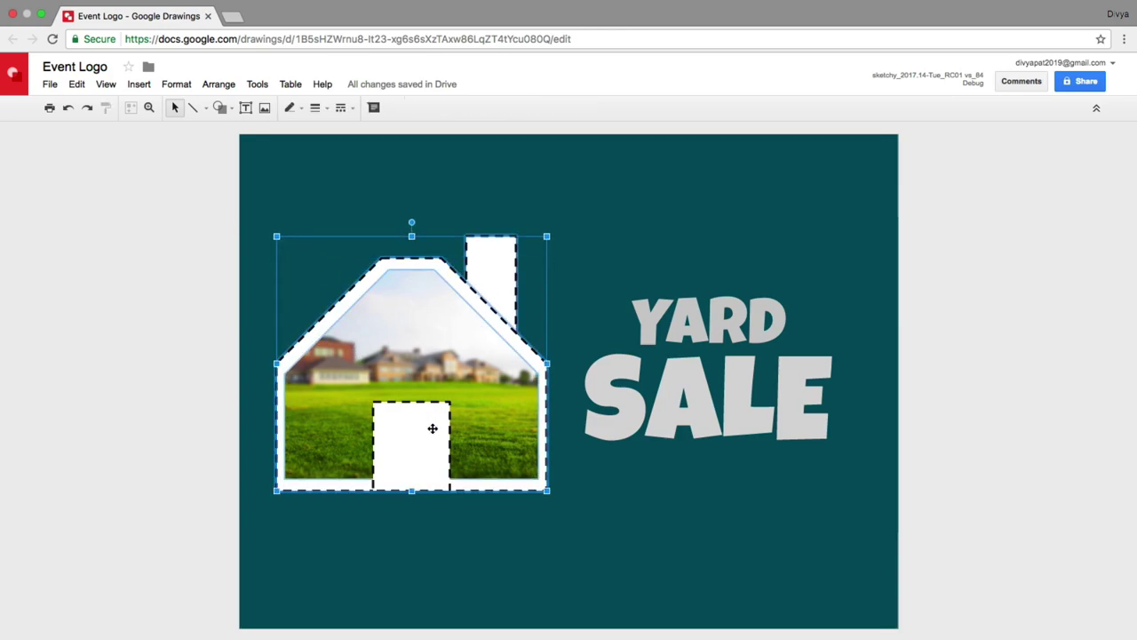
{"action": "left_click", "coordinate": [658, 336], "text": "shift"}
{"action": "left_click", "coordinate": [669, 372], "text": "shift"}
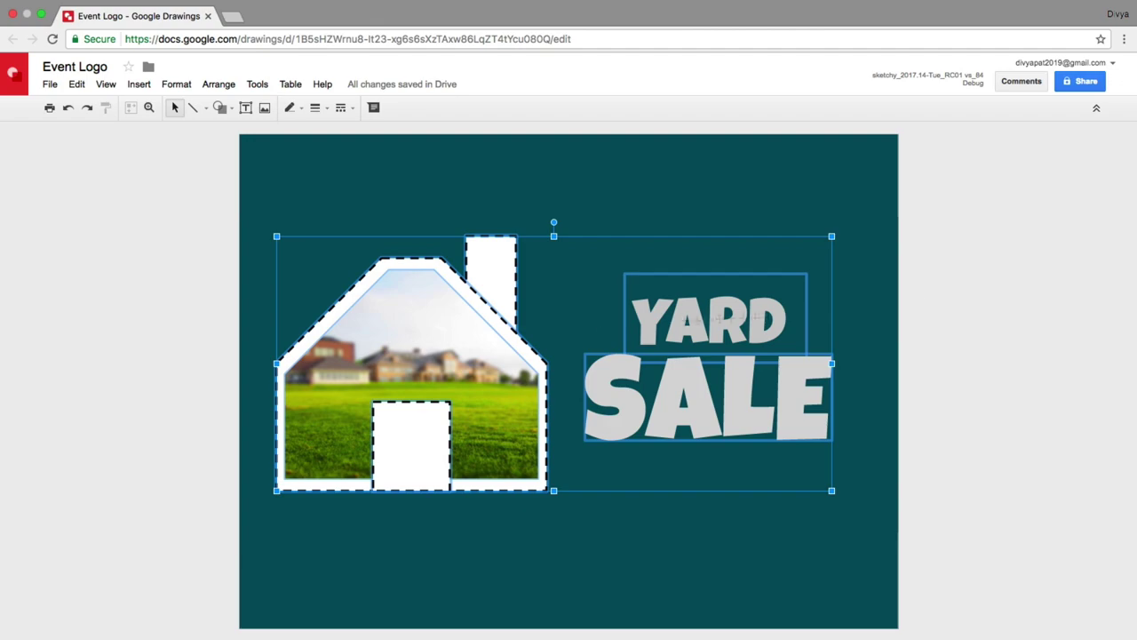
{"action": "left_click", "coordinate": [859, 305], "text": "shift"}
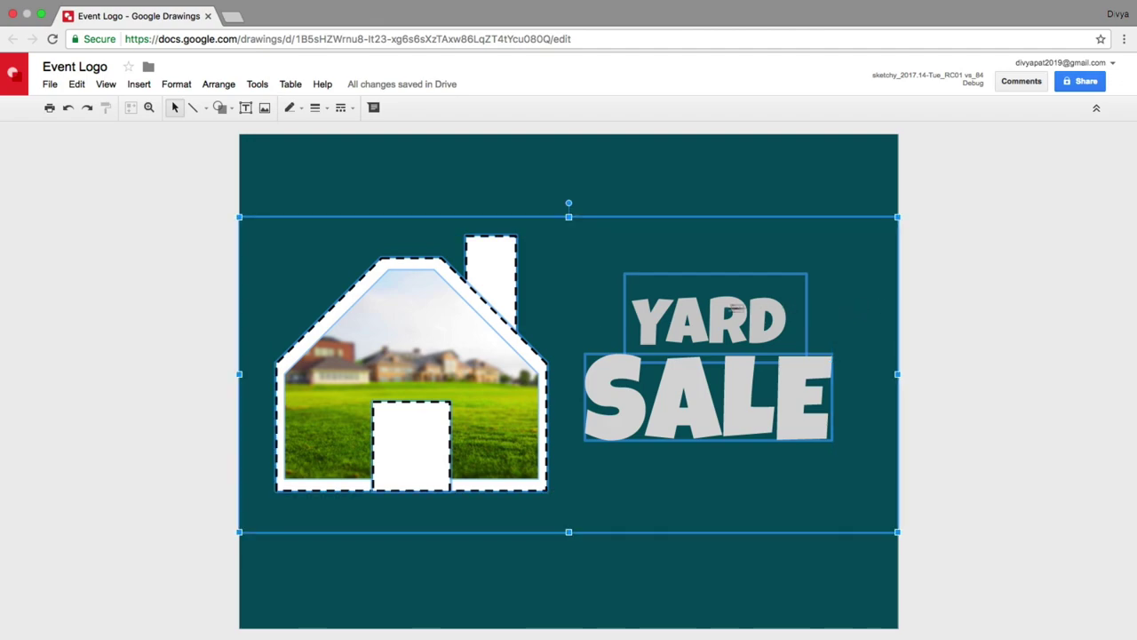
{"action": "right_click", "coordinate": [572, 316]}
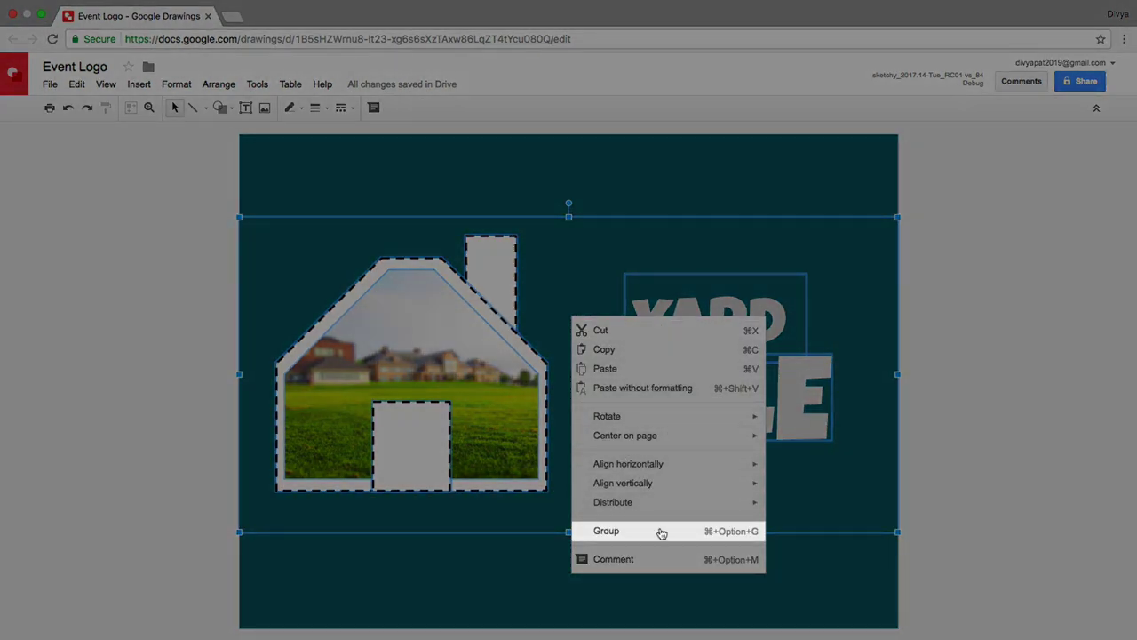
{"action": "left_click", "coordinate": [661, 531]}
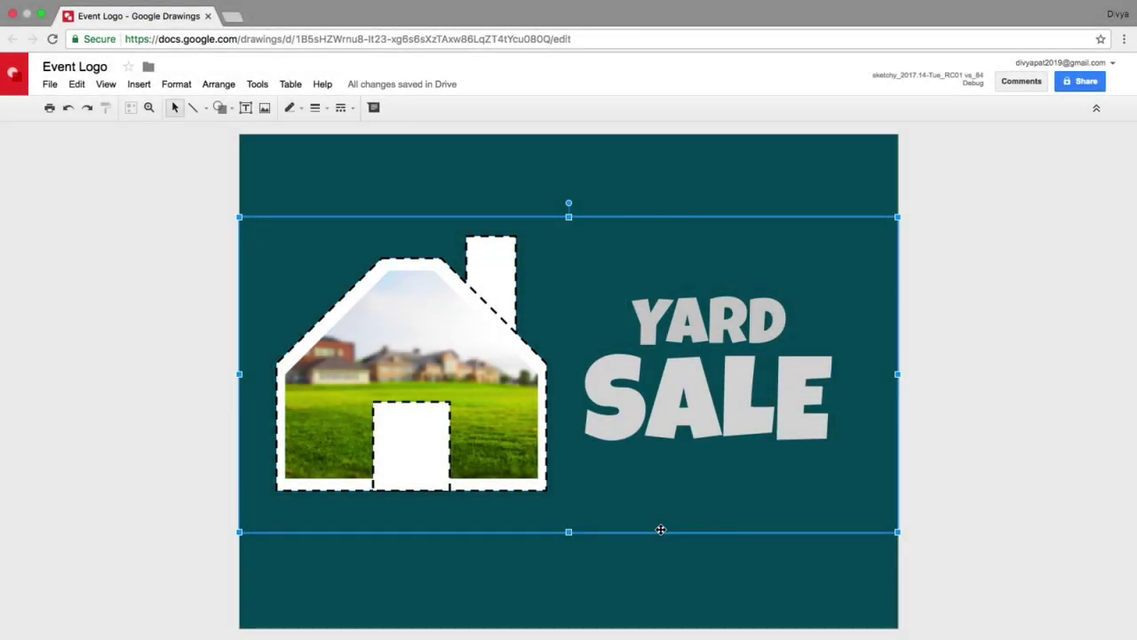
Drag the group up to the canvas top, ungroup it, and select SALE
{"action": "left_click_drag", "start_coordinate": [661, 529], "coordinate": [649, 412]}
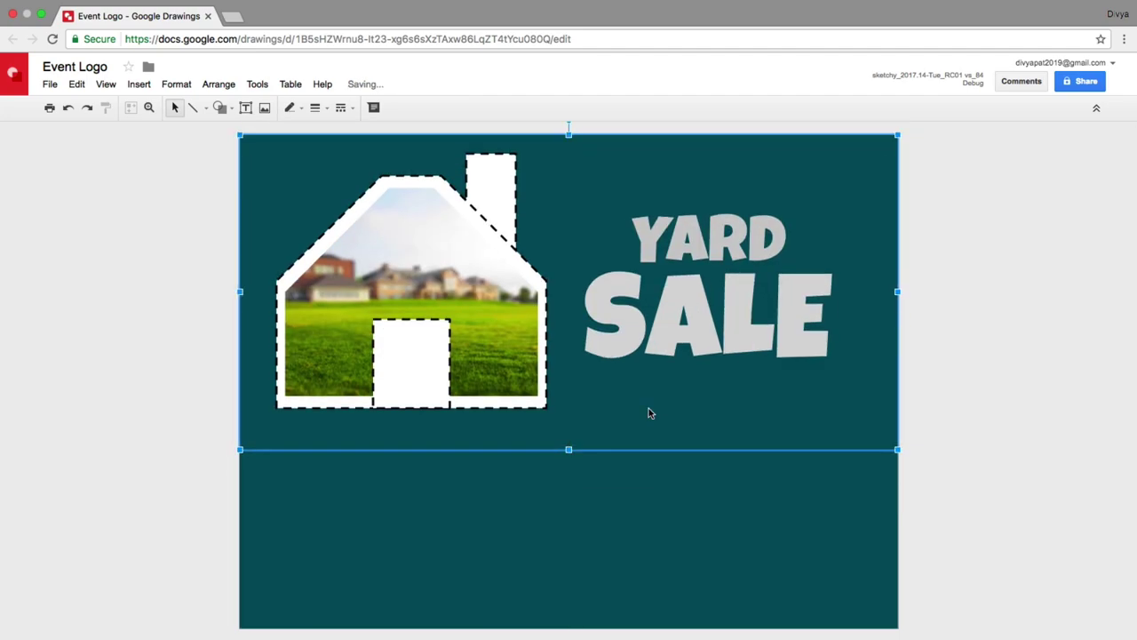
{"action": "right_click", "coordinate": [614, 397]}
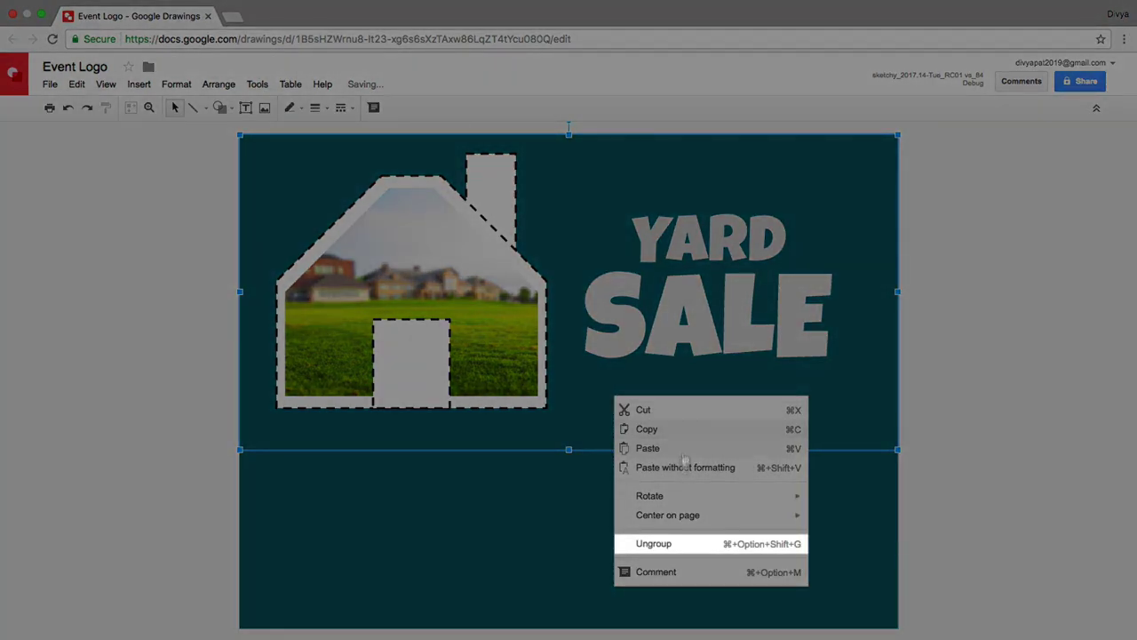
{"action": "left_click", "coordinate": [683, 544]}
{"action": "left_click", "coordinate": [958, 347]}
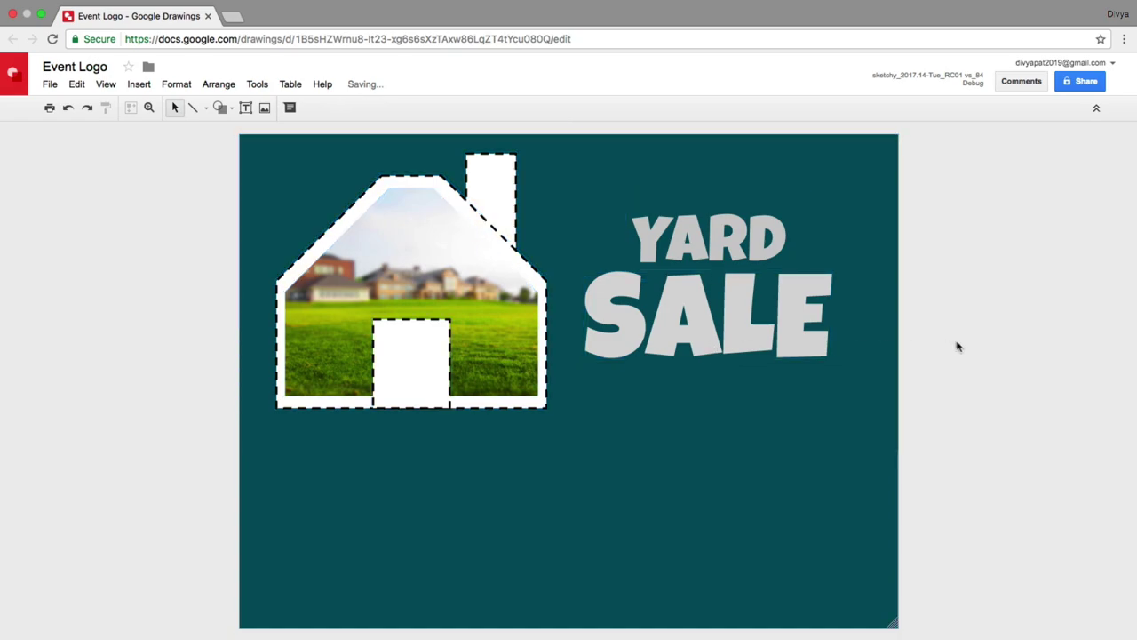
{"action": "left_click", "coordinate": [782, 316]}
Make the SALE box fill white and recolour the YARD text white
{"action": "left_click", "coordinate": [290, 107]}
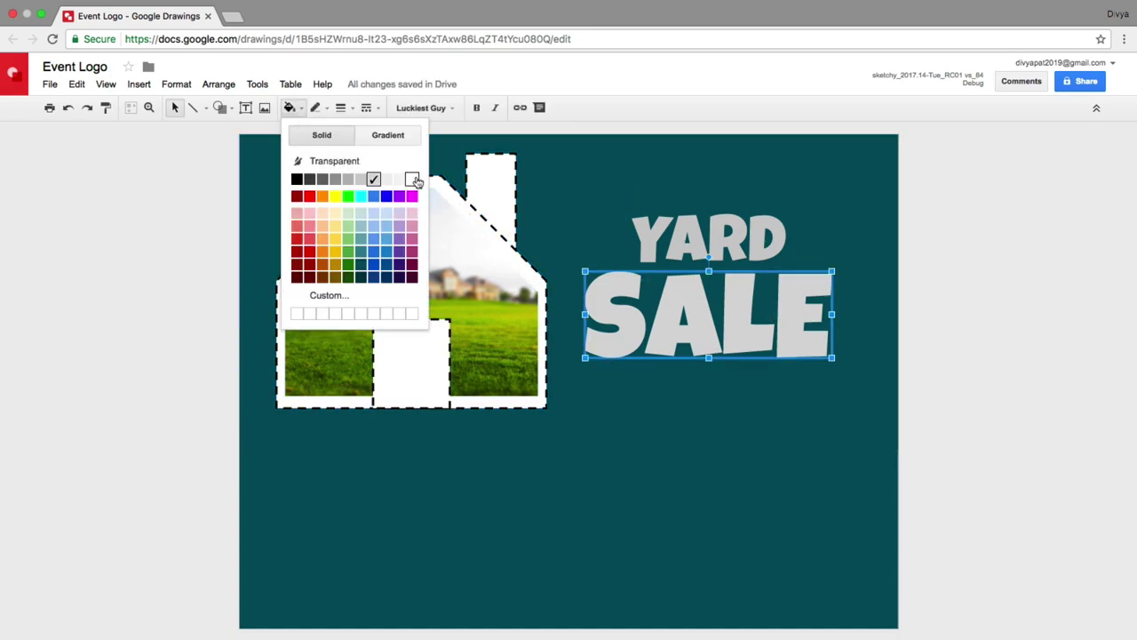
{"action": "left_click", "coordinate": [412, 179]}
{"action": "left_click", "coordinate": [787, 236]}
{"action": "left_click_drag", "start_coordinate": [787, 235], "coordinate": [622, 236]}
{"action": "left_click", "coordinate": [584, 107]}
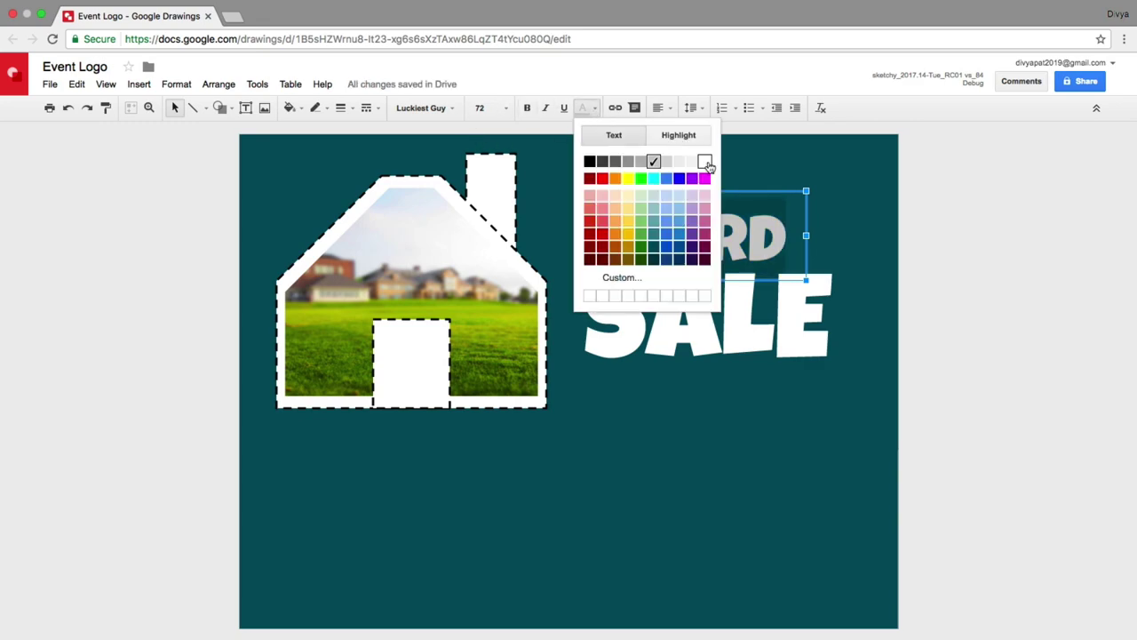
{"action": "left_click", "coordinate": [706, 162]}
{"action": "left_click", "coordinate": [599, 184]}
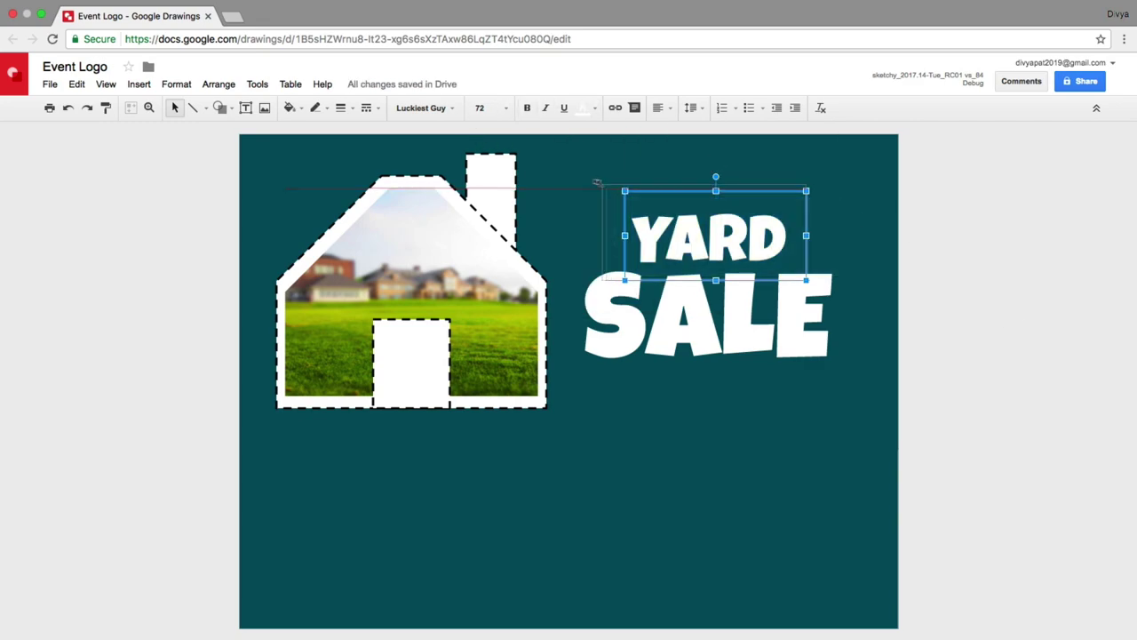
Set YARD to font size 96 and widen its box so it stays on one line
{"action": "left_click", "coordinate": [781, 240]}
{"action": "left_click_drag", "start_coordinate": [781, 239], "coordinate": [533, 120]}
{"action": "left_click", "coordinate": [485, 107]}
{"action": "left_click", "coordinate": [494, 422]}
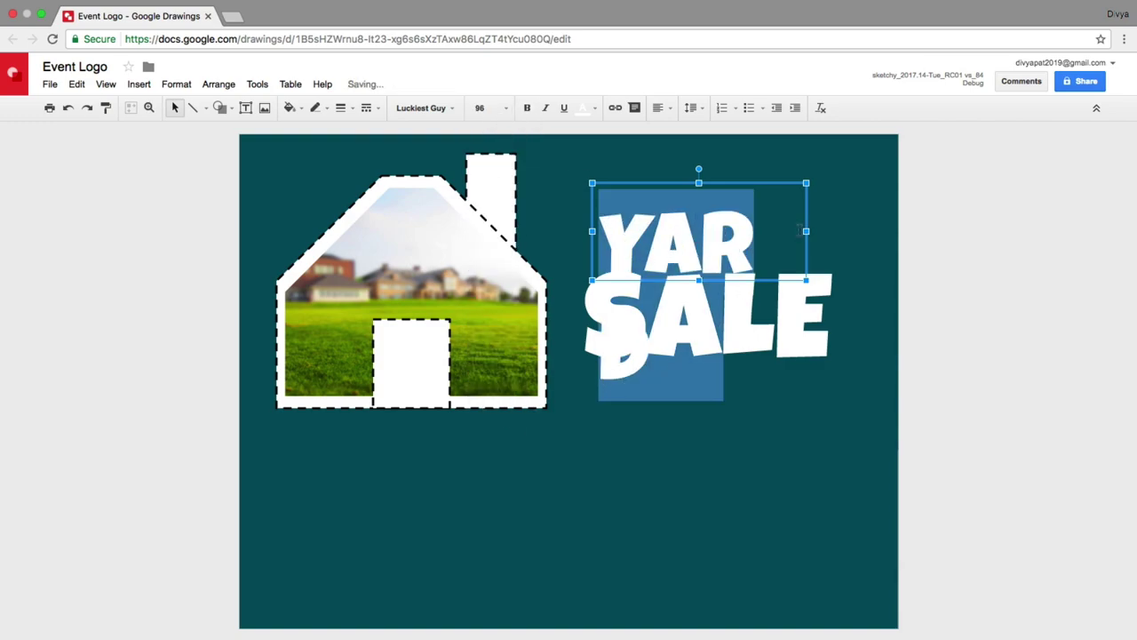
{"action": "mouse_move", "coordinate": [804, 231]}
{"action": "left_mouse_down"}
{"action": "mouse_move", "coordinate": [848, 231]}
{"action": "mouse_move", "coordinate": [825, 227]}
{"action": "left_mouse_up"}
{"action": "left_click_drag", "start_coordinate": [718, 175], "coordinate": [744, 176]}
{"action": "left_click", "coordinate": [960, 258]}
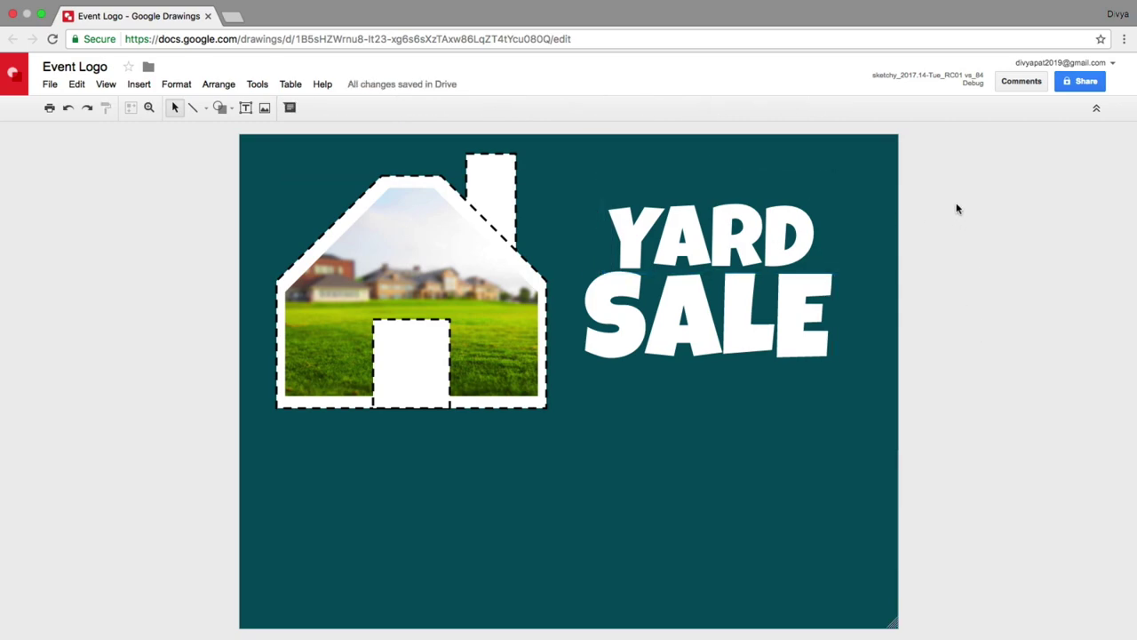
Select all canvas objects, group them, then ungroup them again
{"action": "left_click_drag", "start_coordinate": [957, 206], "coordinate": [235, 385]}
{"action": "right_click", "coordinate": [483, 326]}
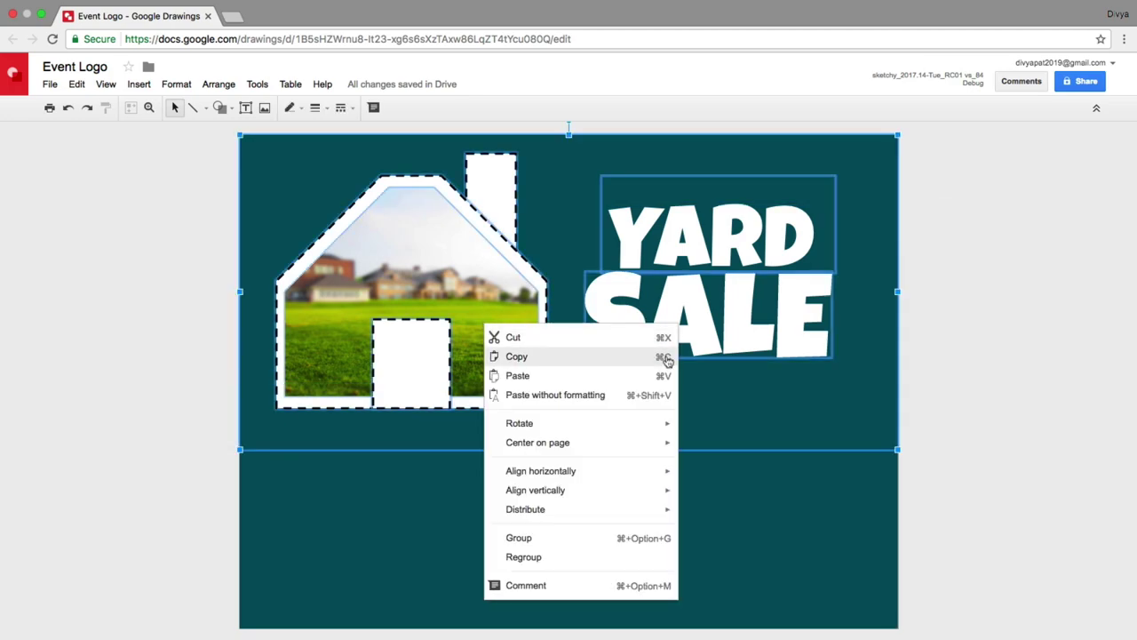
{"action": "left_click", "coordinate": [628, 541]}
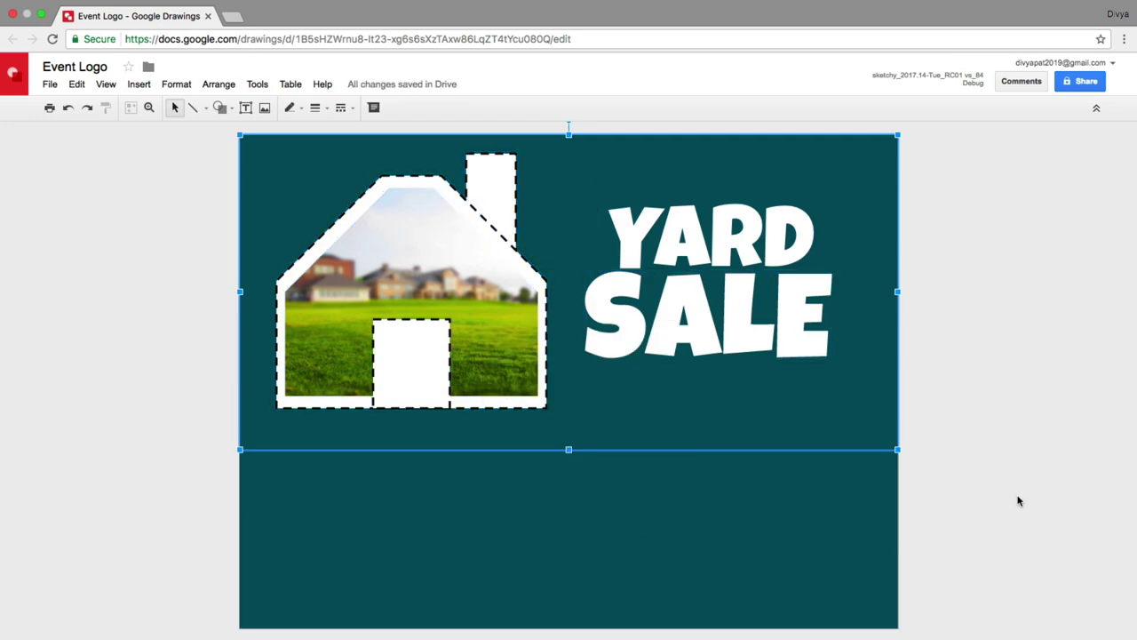
{"action": "right_click", "coordinate": [717, 395]}
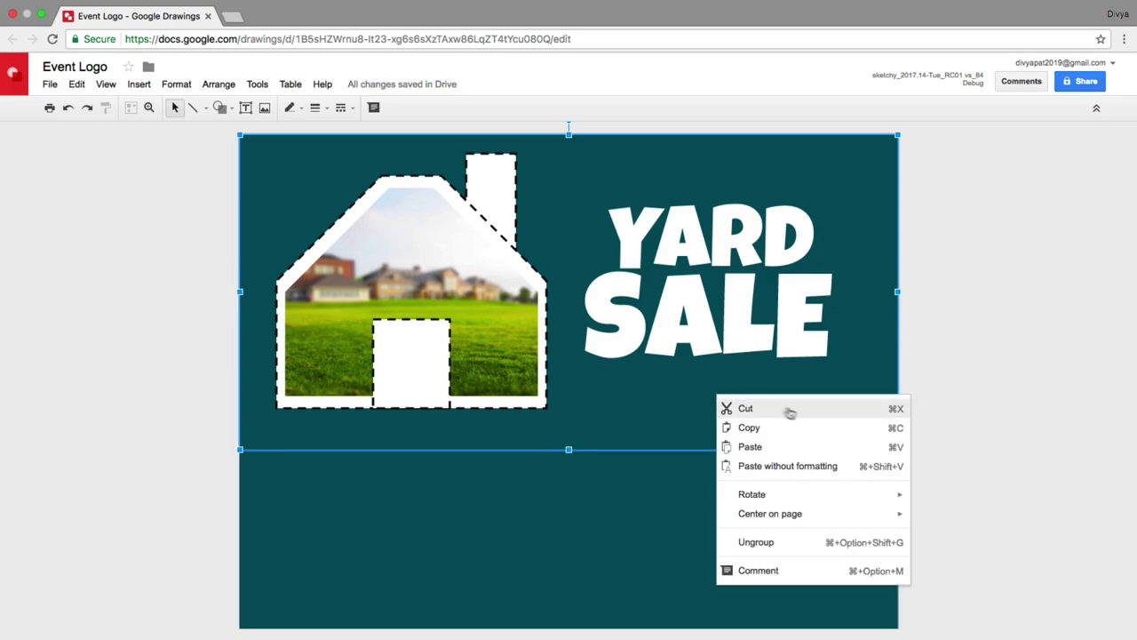
{"action": "left_click", "coordinate": [809, 537]}
{"action": "left_click", "coordinate": [1022, 338]}
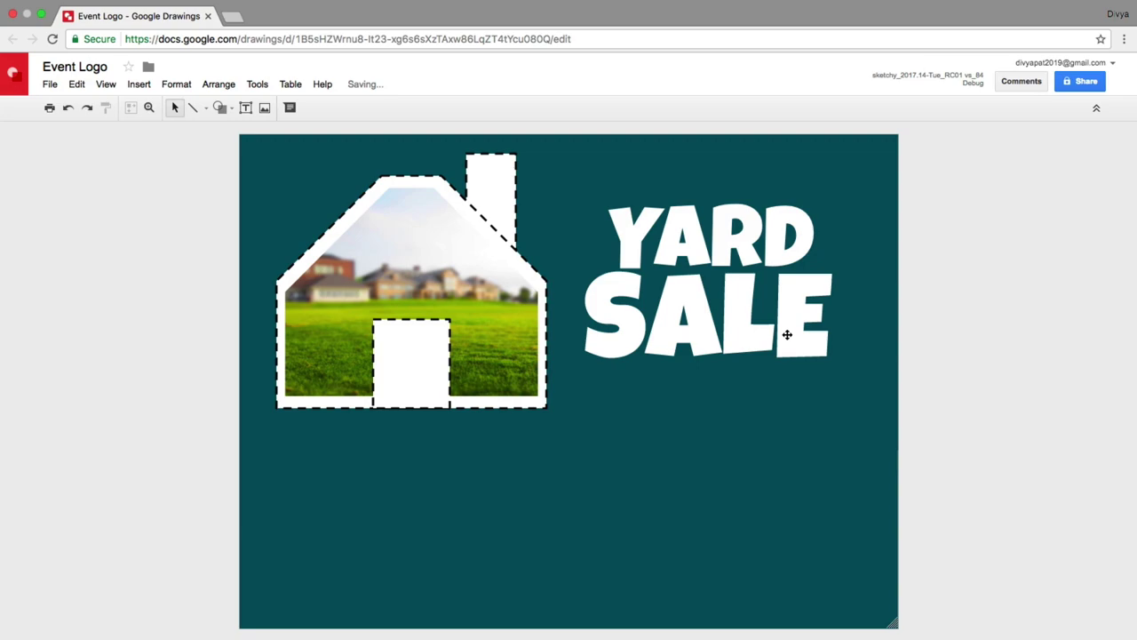
Centre SALE horizontally on the page, then drag it right beneath YARD
{"action": "left_click", "coordinate": [786, 336]}
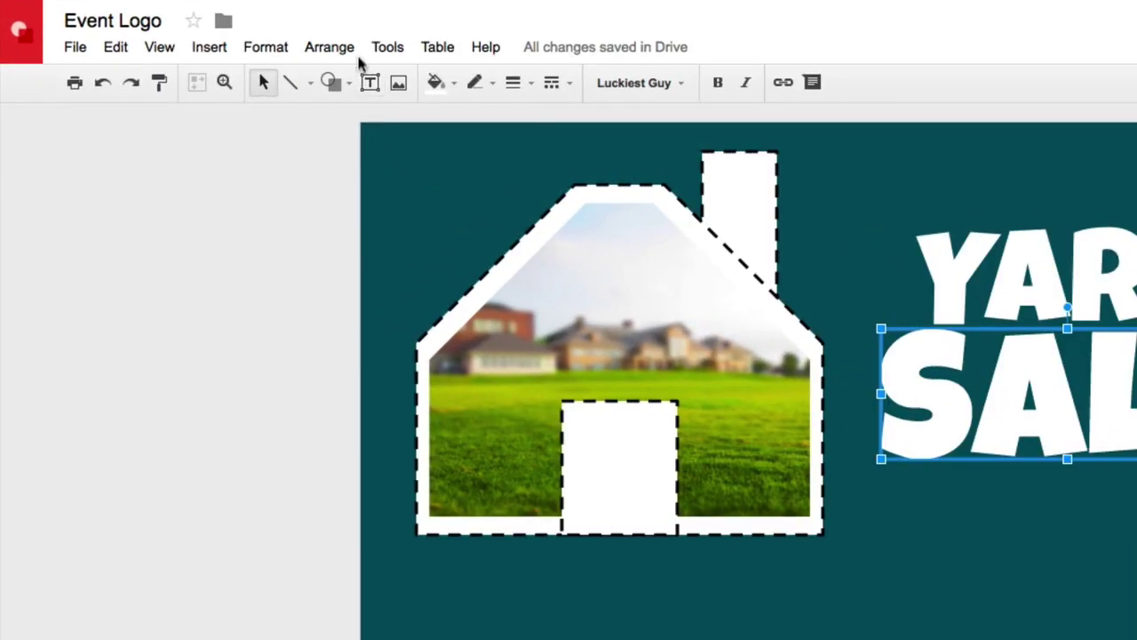
{"action": "left_click", "coordinate": [237, 83]}
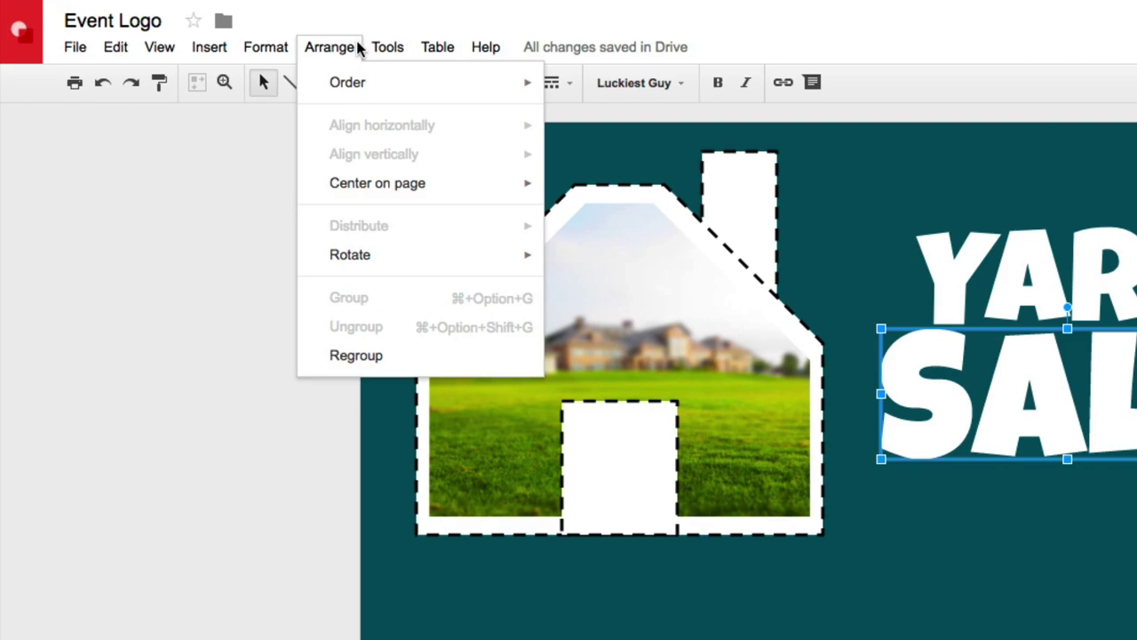
{"action": "mouse_move", "coordinate": [358, 192]}
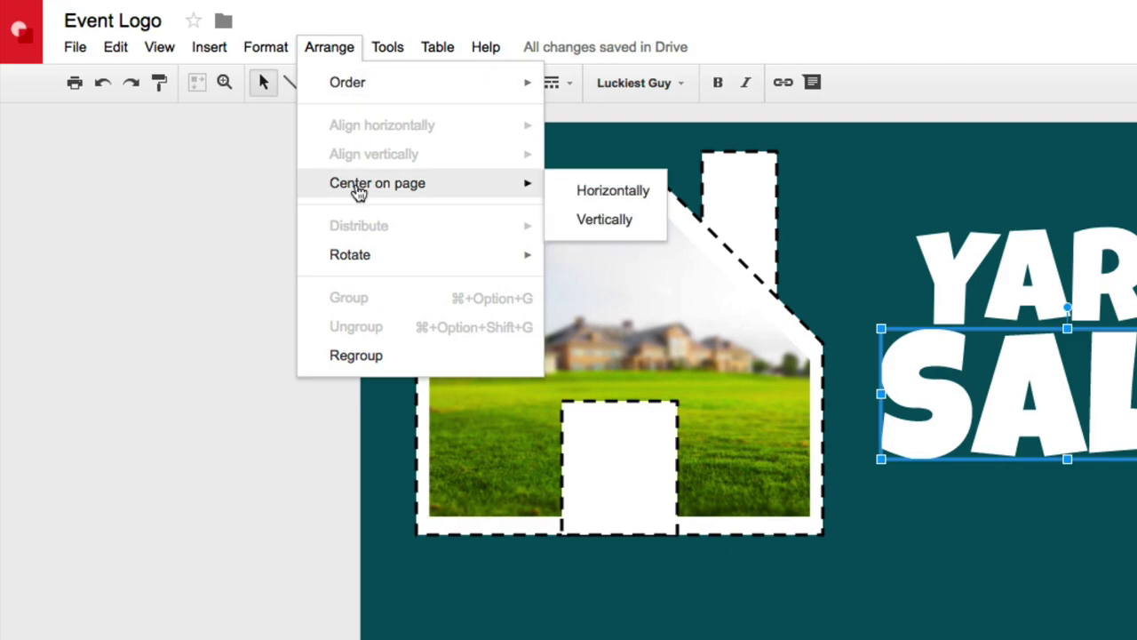
{"action": "left_click", "coordinate": [614, 192]}
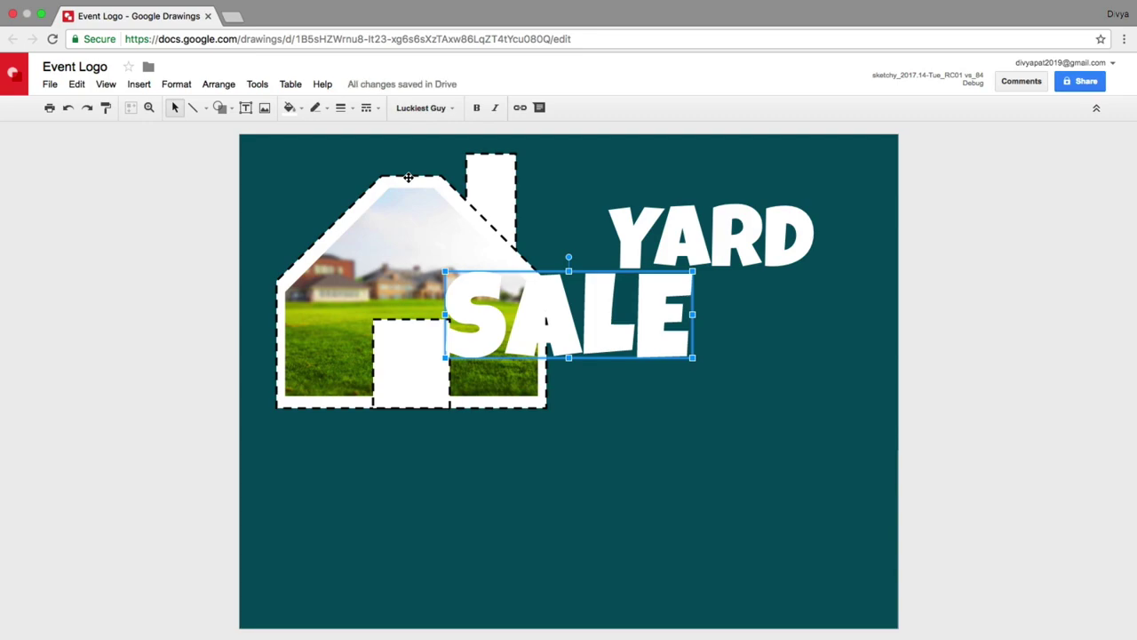
{"action": "left_click_drag", "start_coordinate": [514, 320], "coordinate": [666, 322]}
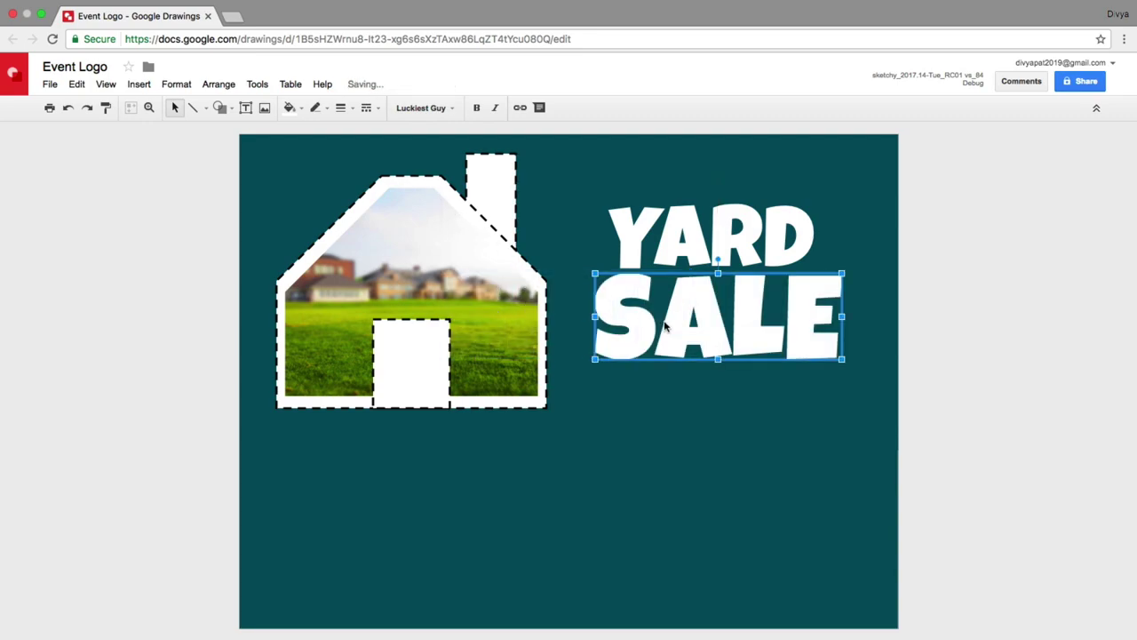
{"action": "left_click", "coordinate": [983, 312]}
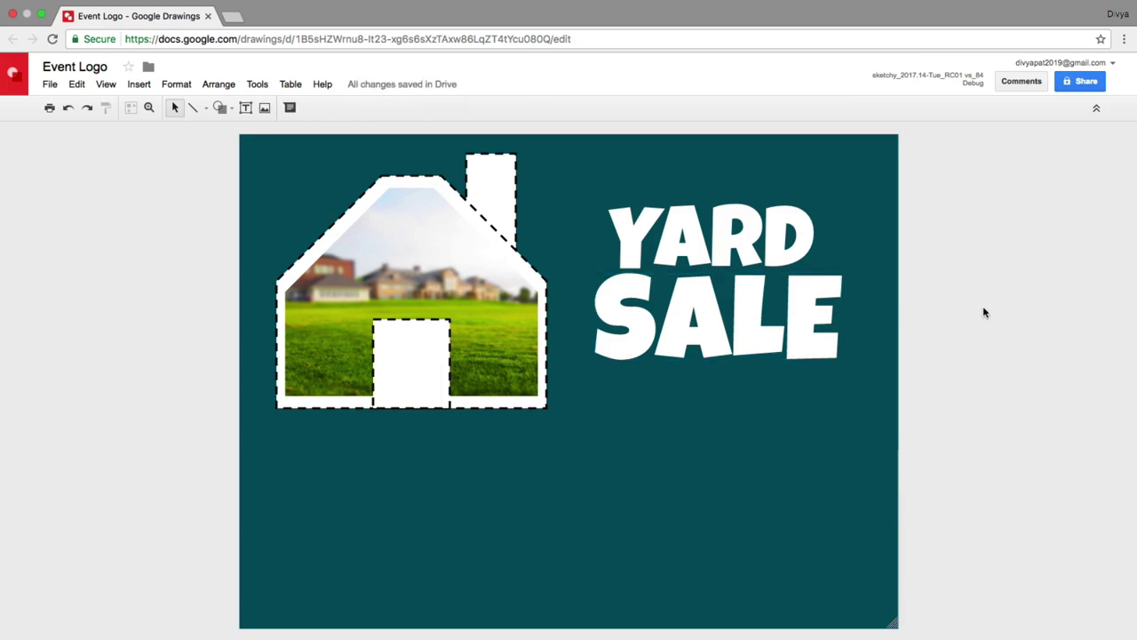
{"action": "left_click", "coordinate": [456, 275]}
{"action": "left_click", "coordinate": [718, 262], "text": "shift"}
{"action": "left_click", "coordinate": [720, 302], "text": "shift"}
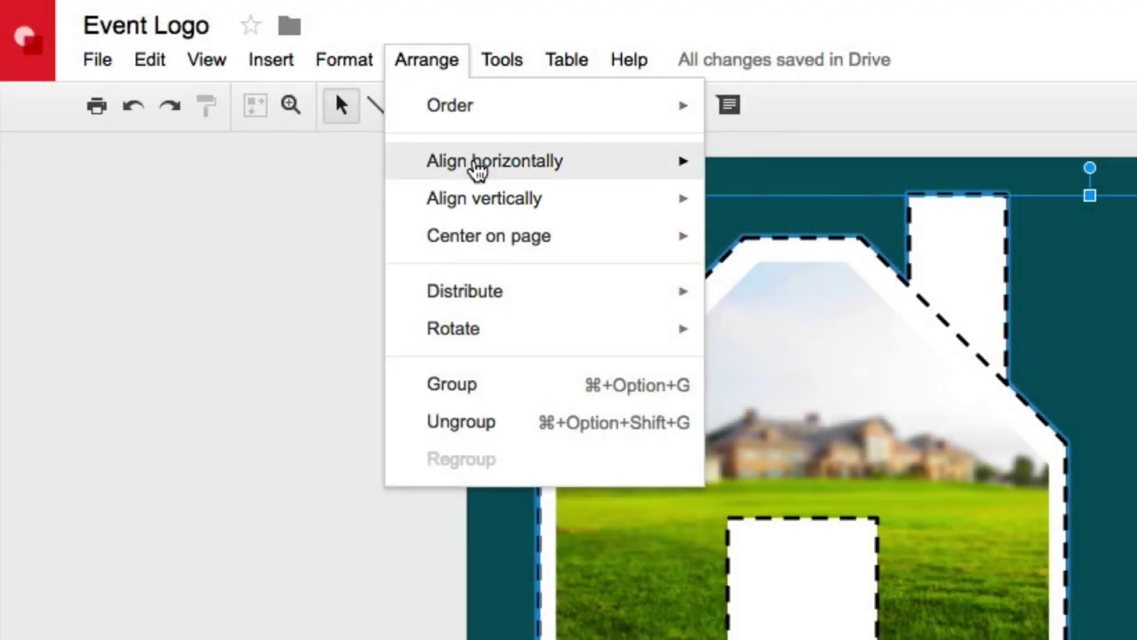
{"action": "mouse_move", "coordinate": [471, 168]}
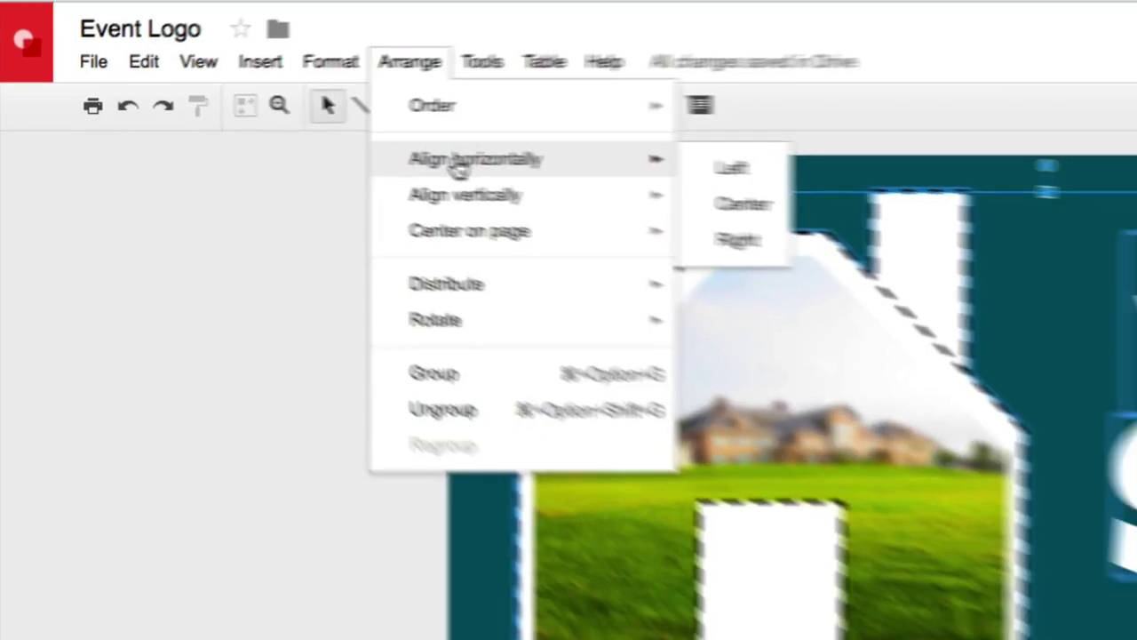
{"action": "left_click", "coordinate": [401, 159]}
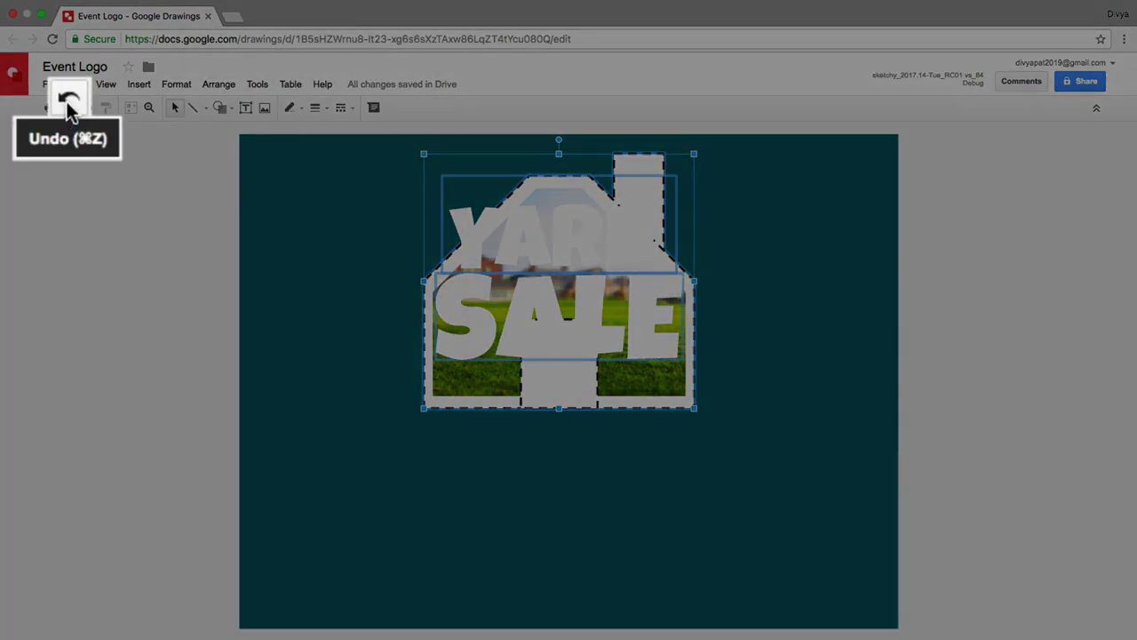
{"action": "left_click", "coordinate": [68, 105]}
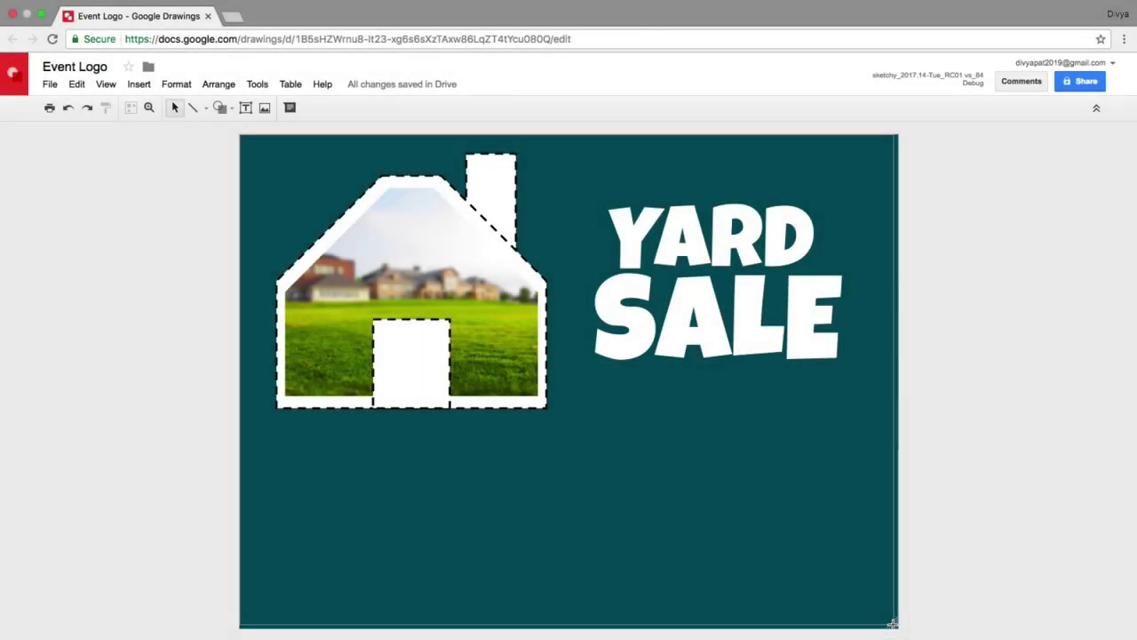
Drag the canvas's bottom-right handle up to just below the artwork, adjusting browser zoom
{"action": "mouse_move", "coordinate": [896, 619]}
{"action": "left_mouse_down"}
{"action": "mouse_move", "coordinate": [886, 597]}
{"action": "mouse_move", "coordinate": [903, 456]}
{"action": "mouse_move", "coordinate": [878, 431]}
{"action": "left_mouse_up"}
{"action": "key", "text": "ctrl+minus"}
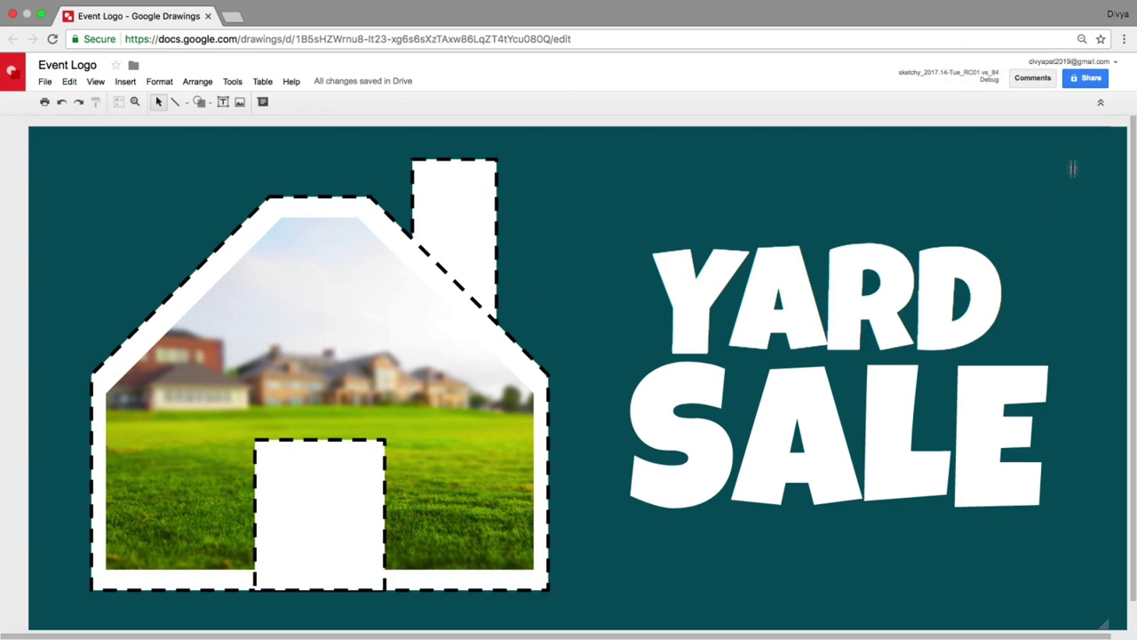
{"action": "key", "text": "ctrl+plus"}
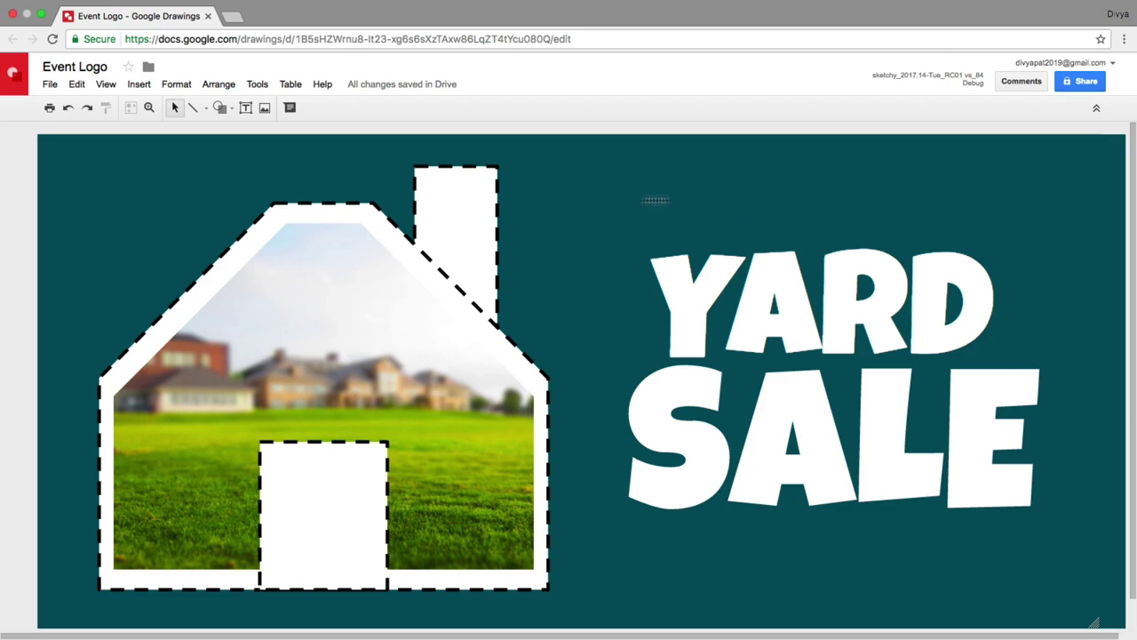
Open Google Drive in a new tab and open the Event To-Do List spreadsheet
{"action": "left_click", "coordinate": [231, 17]}
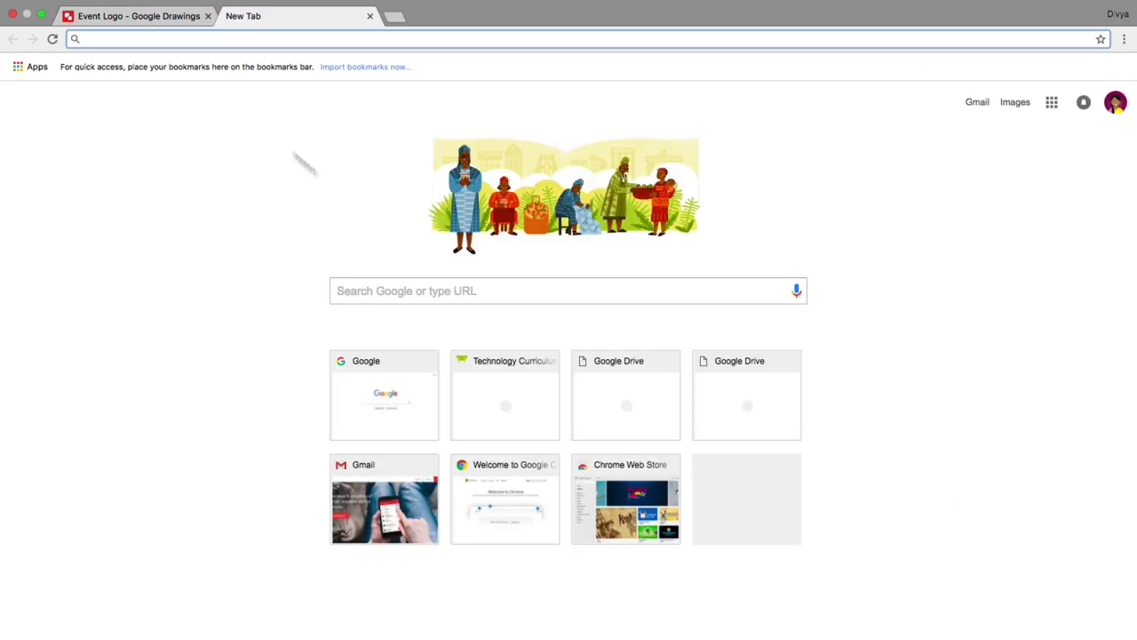
{"action": "left_click", "coordinate": [1052, 103]}
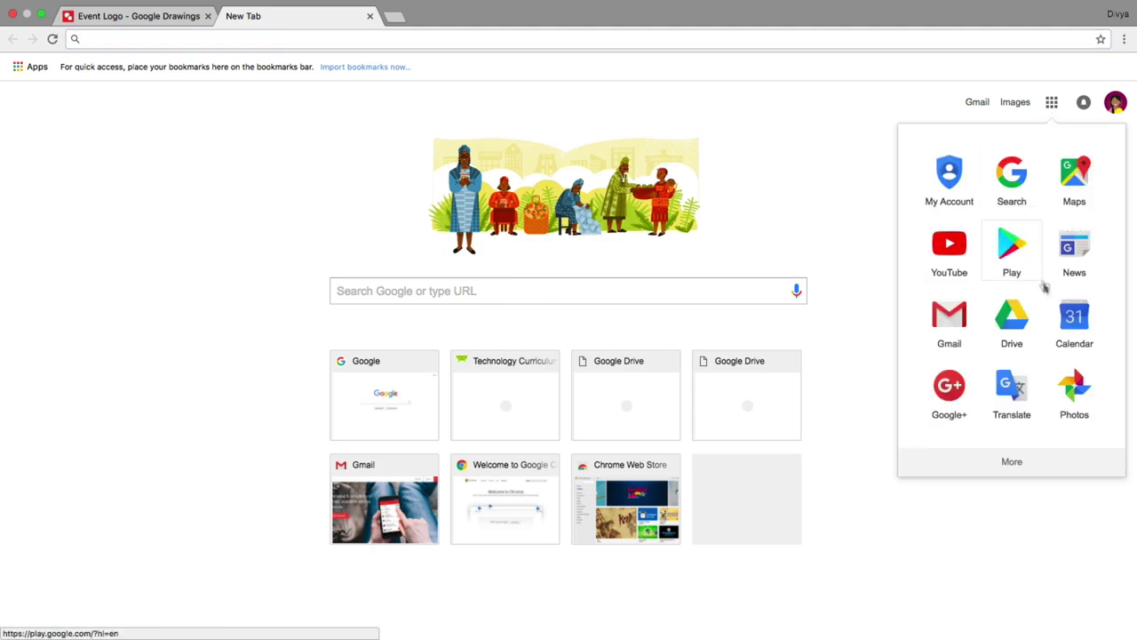
{"action": "left_click", "coordinate": [1033, 339]}
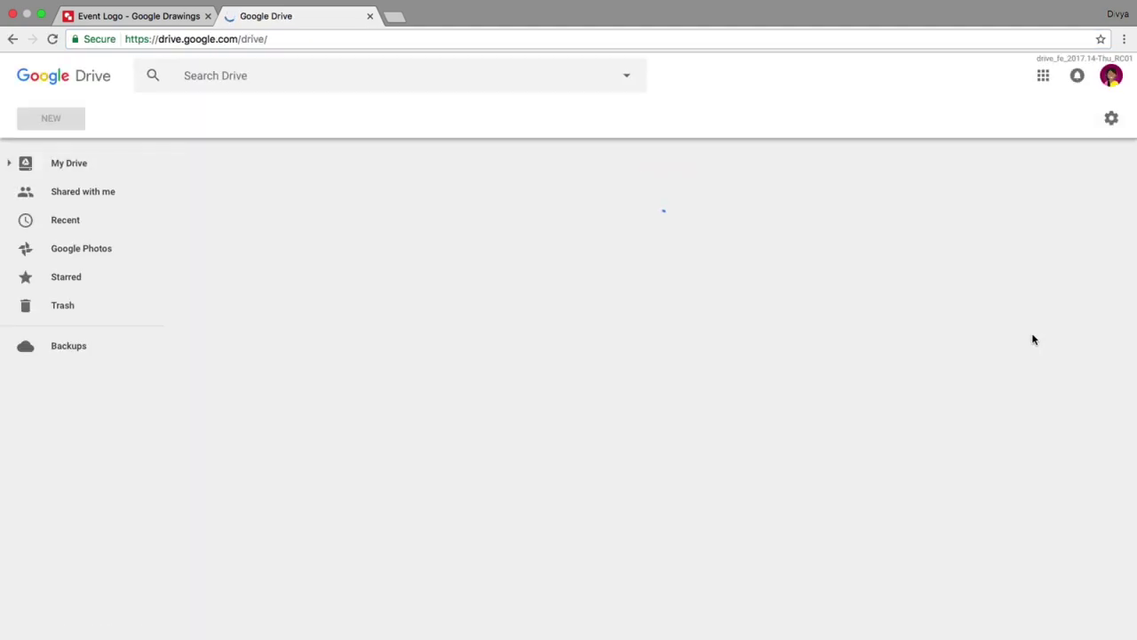
{"action": "double_click", "coordinate": [699, 252]}
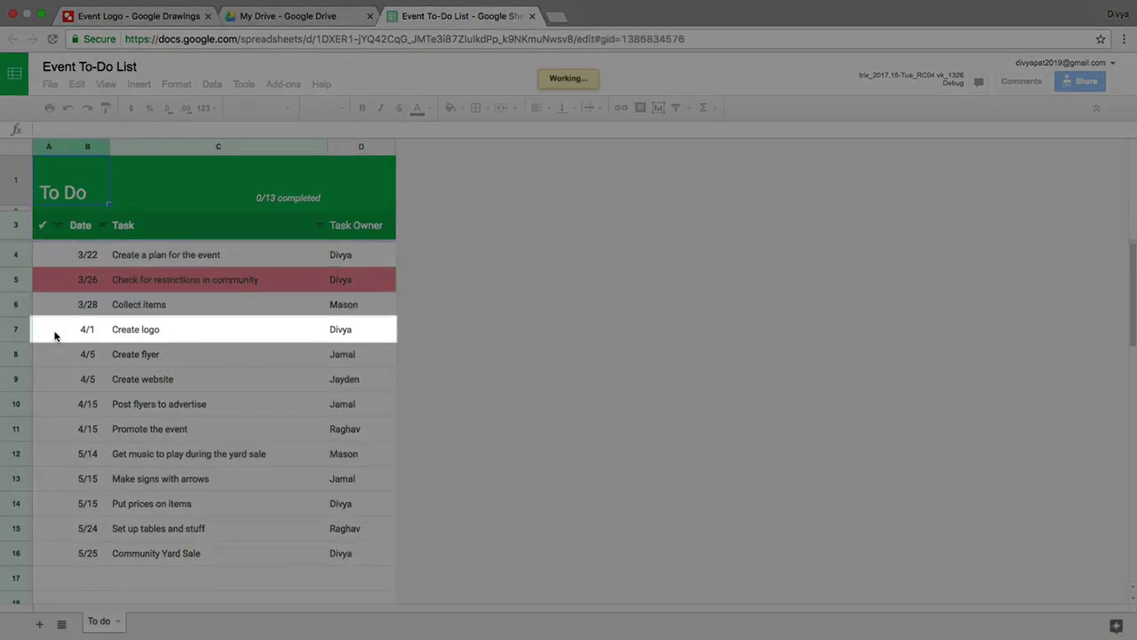
Enter x in cell A7 beside the Create logo task
{"action": "left_click", "coordinate": [49, 335]}
{"action": "type", "text": "x"}
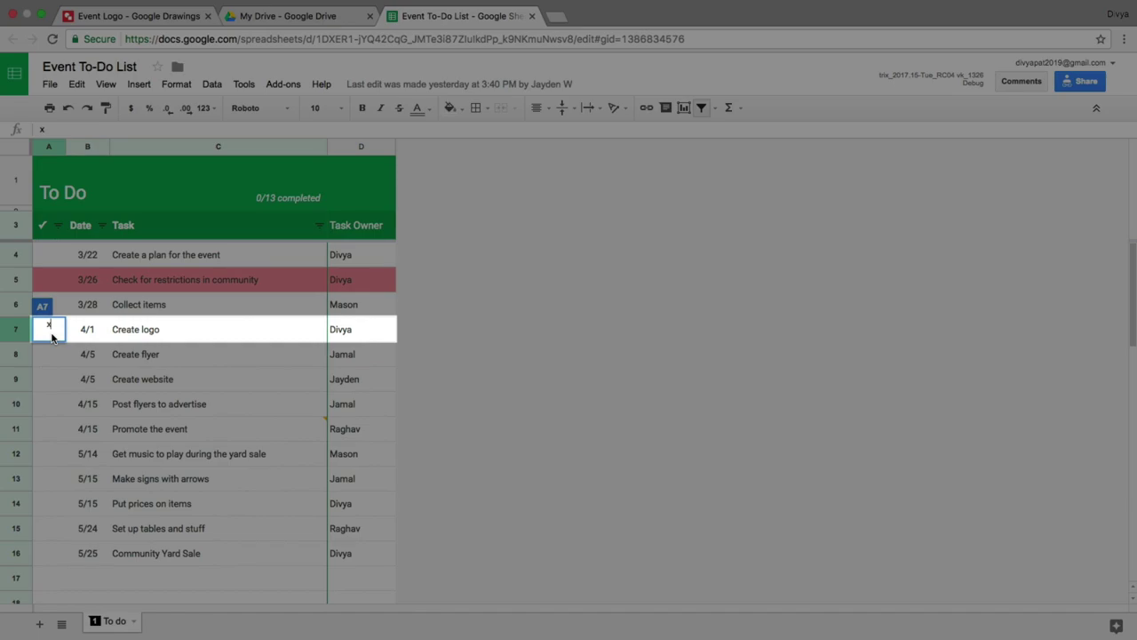
{"action": "key", "text": "Return"}
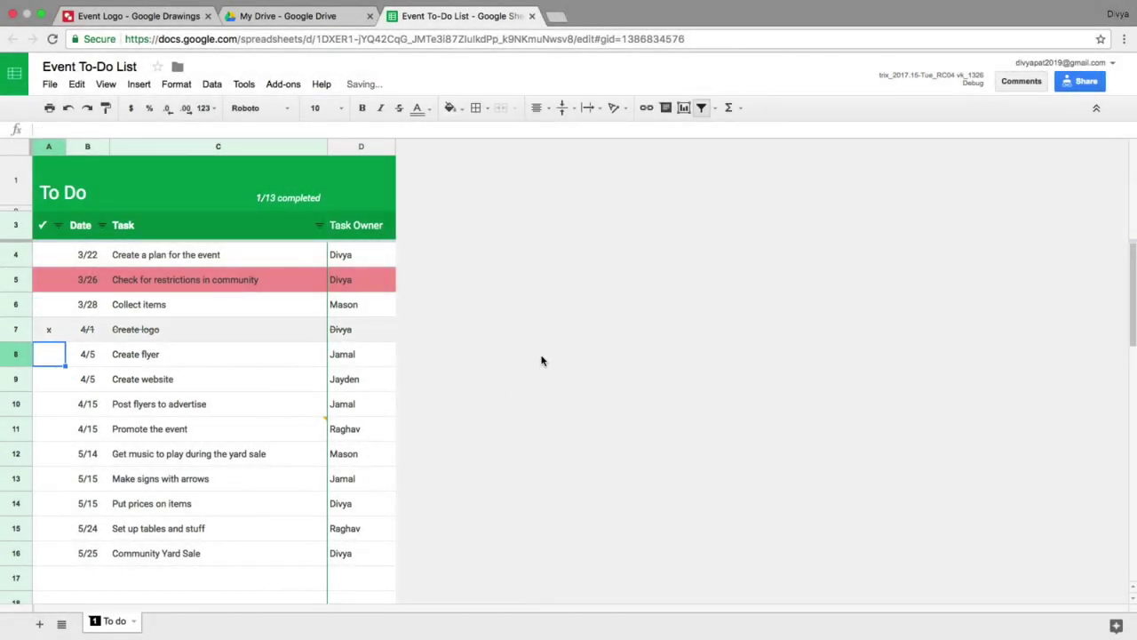